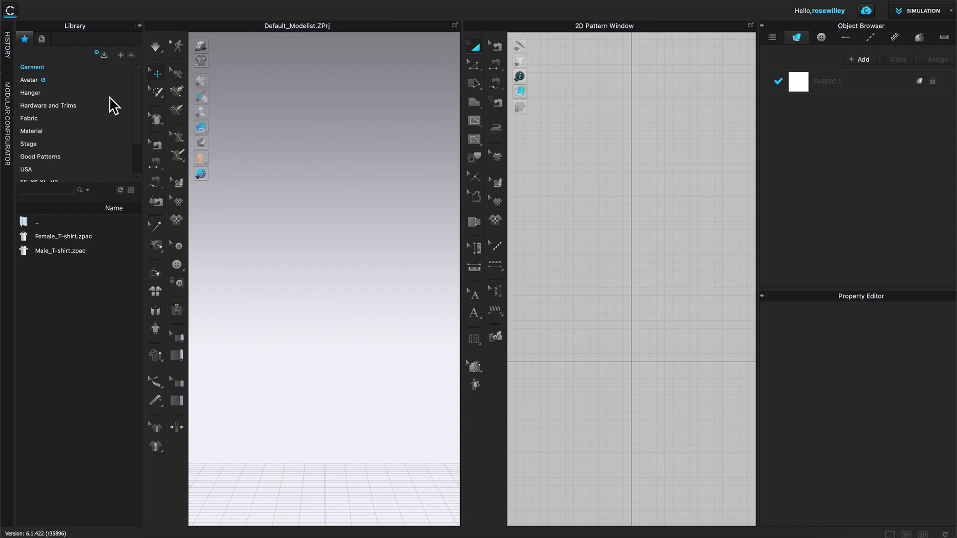
# Load the FV2_Camila.avt avatar from the Female_V2 avatar folder into the 3D window.
pyautogui.click(30, 81)
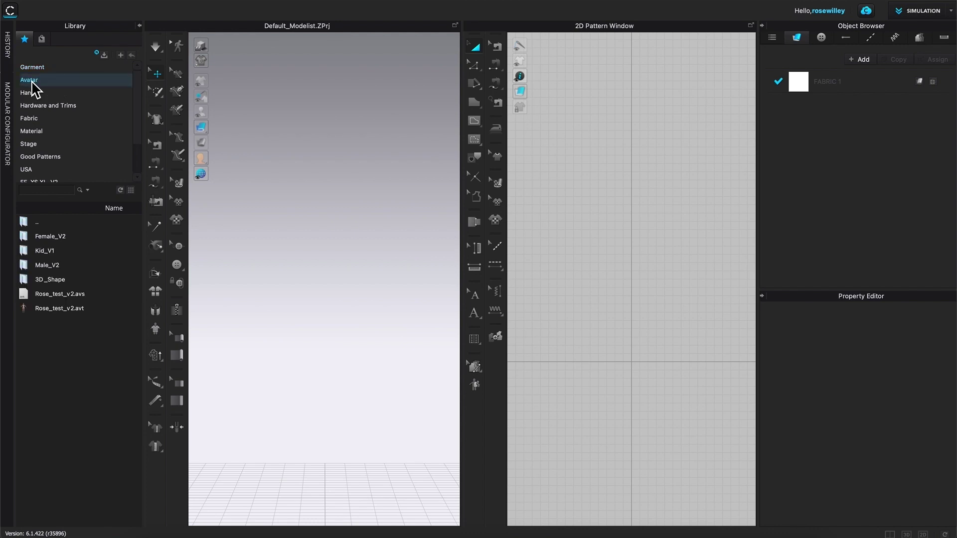
pyautogui.doubleClick(48, 238)
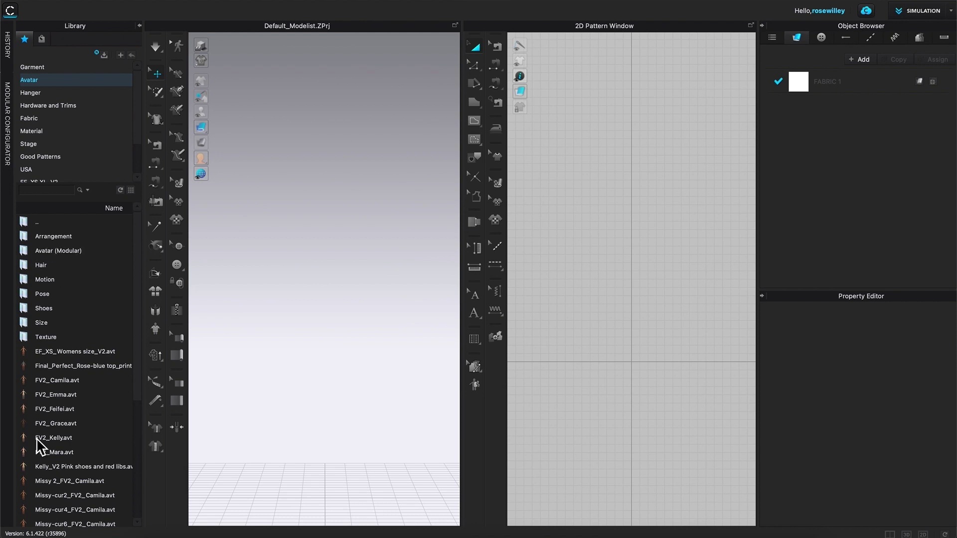
pyautogui.moveTo(29, 384)
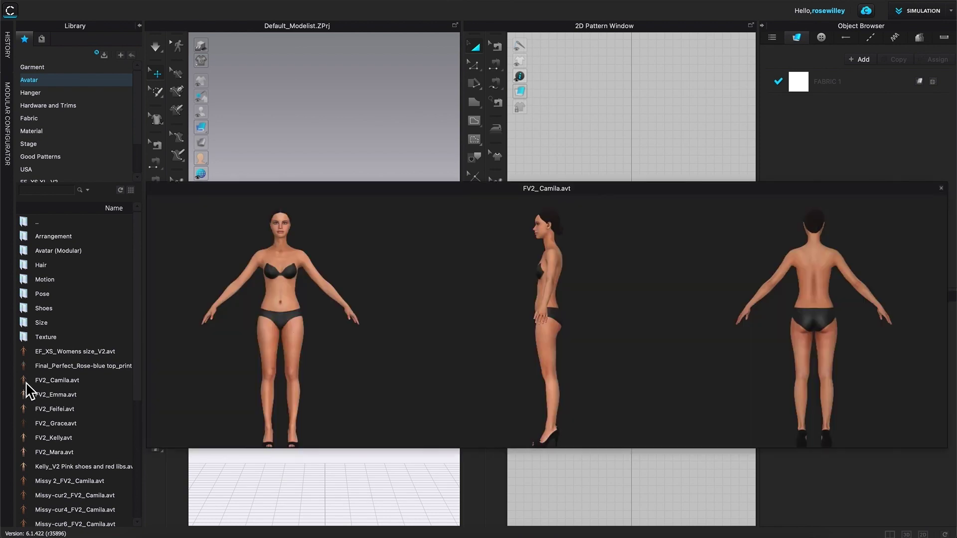
pyautogui.doubleClick(26, 384)
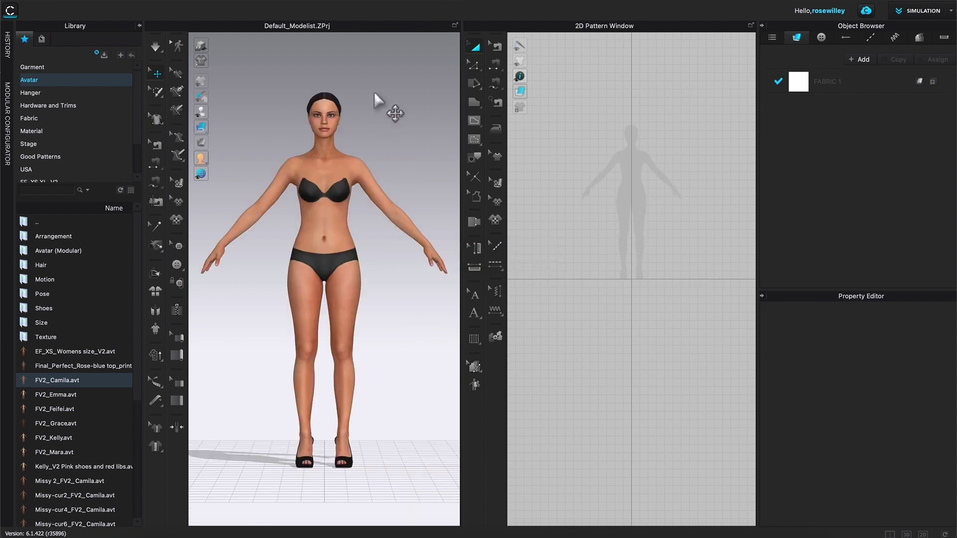
# Zoom and pan the 3D view to examine the avatar at full length and close up on the head and torso.
pyautogui.scroll(10, 372, 89)
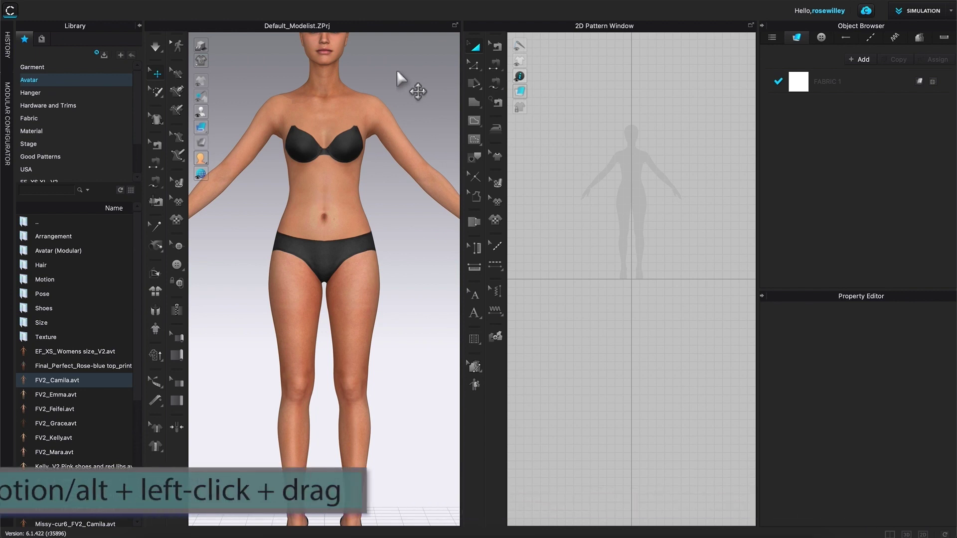
pyautogui.keyDown('alt'); pyautogui.moveTo(396, 68); pyautogui.dragTo(410, 222); pyautogui.keyUp('alt')
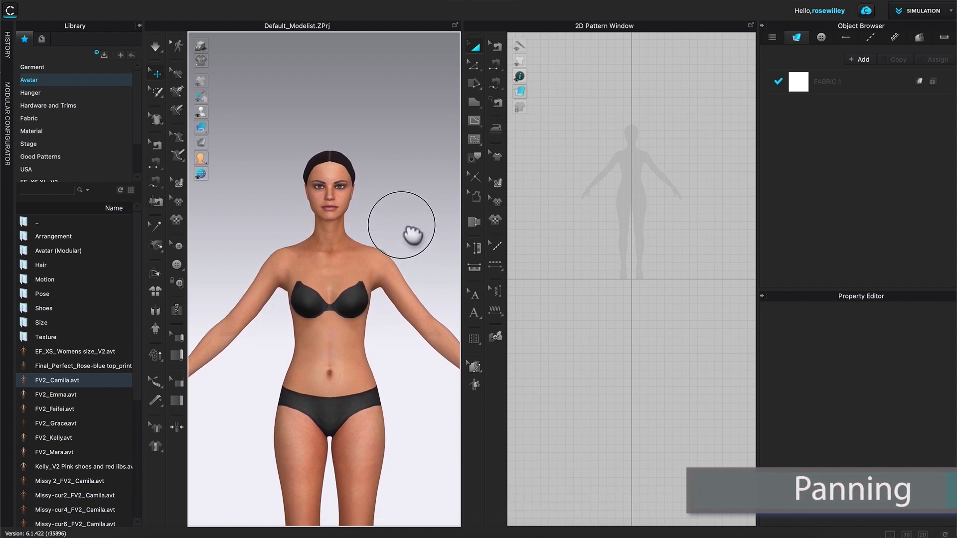
pyautogui.scroll(5, 343, 155)
pyautogui.scroll(3, 345, 154)
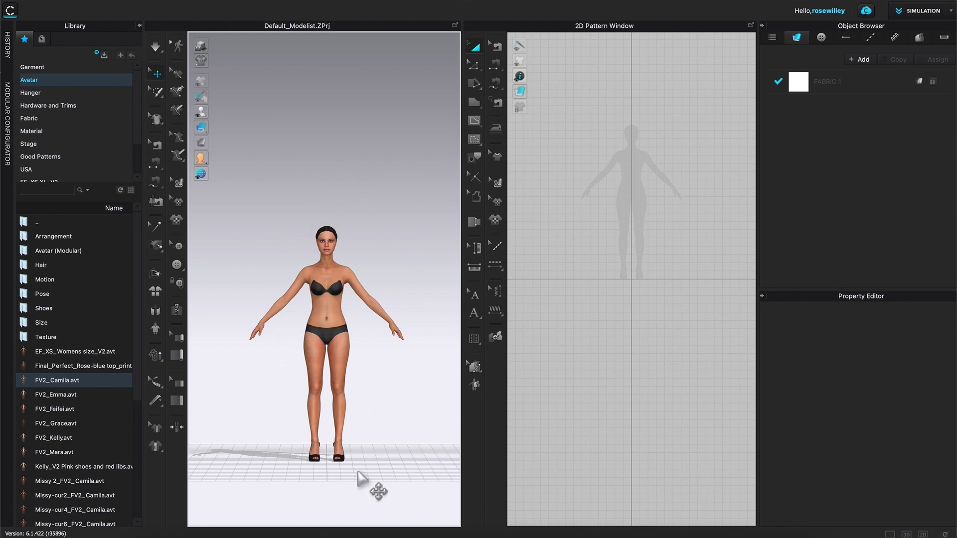
pyautogui.scroll(2, 342, 493)
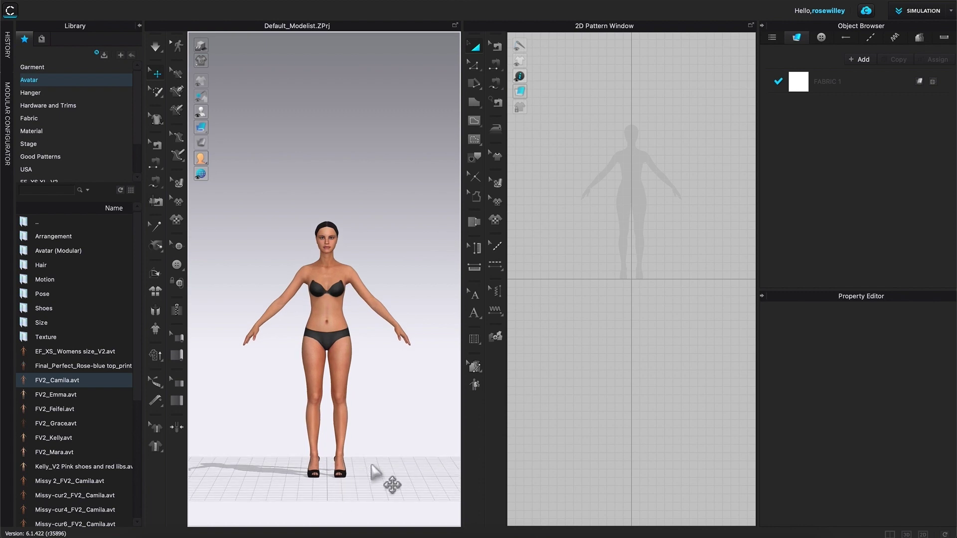
pyautogui.moveTo(376, 471); pyautogui.dragTo(388, 399, button='middle')
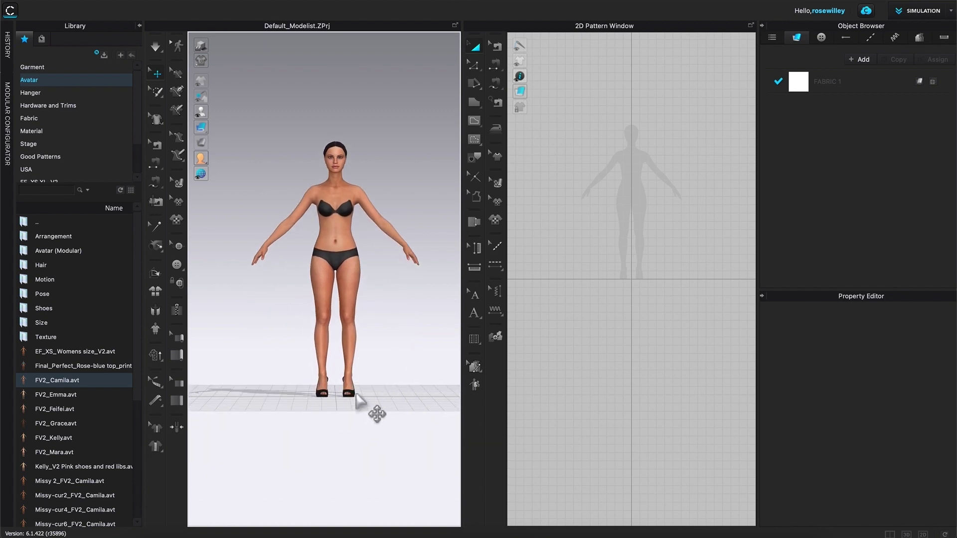
pyautogui.scroll(3, 414, 207)
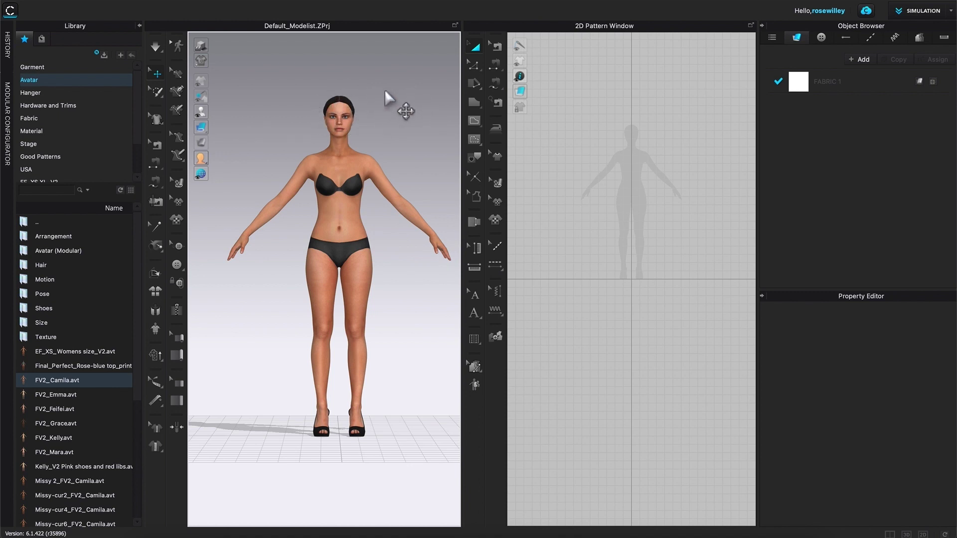
pyautogui.hotkey('ctrl', '+')
pyautogui.hotkey('ctrl', '+')
pyautogui.hotkey('ctrl', '+')
pyautogui.hotkey('ctrl', '+')
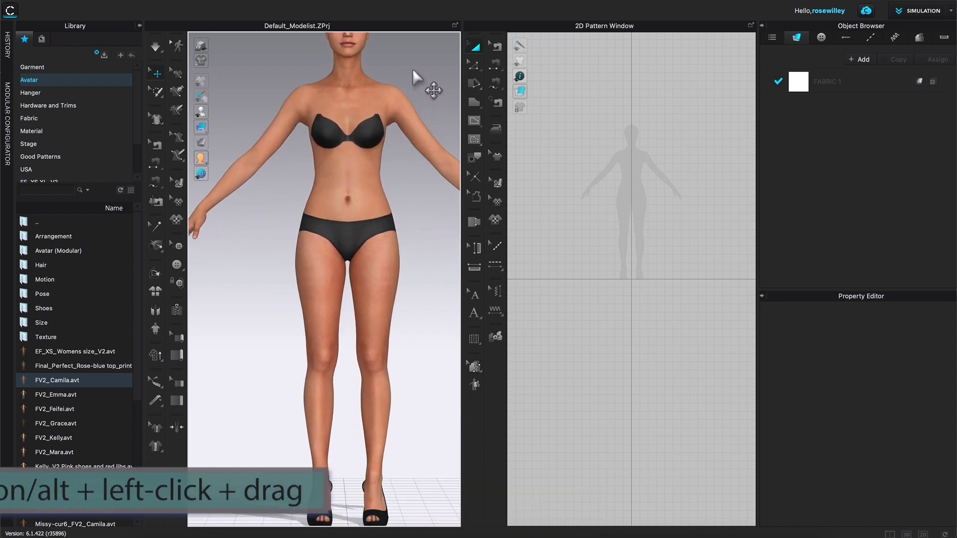
pyautogui.keyDown('alt'); pyautogui.moveTo(434, 86); pyautogui.dragTo(405, 239); pyautogui.keyUp('alt')
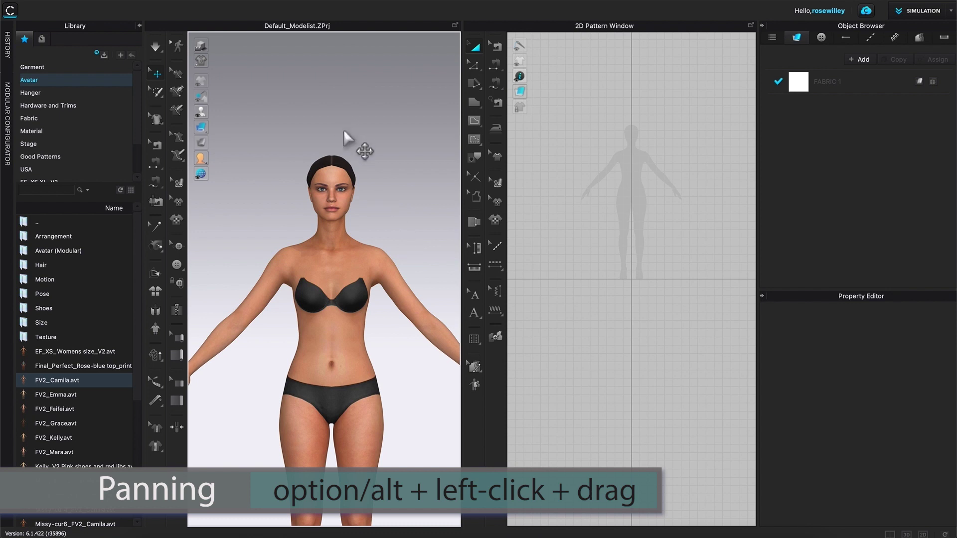
pyautogui.scroll(5, 351, 142)
pyautogui.scroll(3, 351, 143)
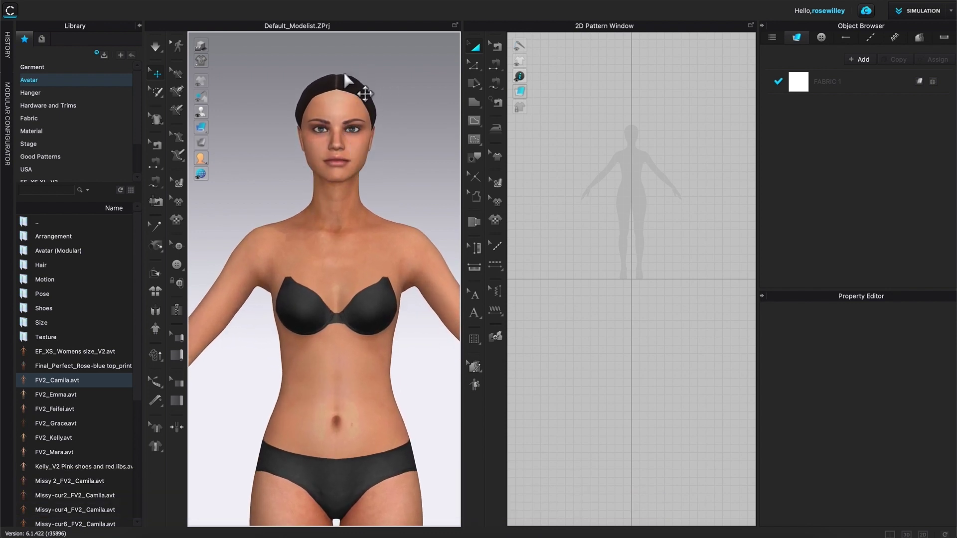
# Select the avatar's face, check the available skin styles and keep Camila.
pyautogui.click(341, 107)
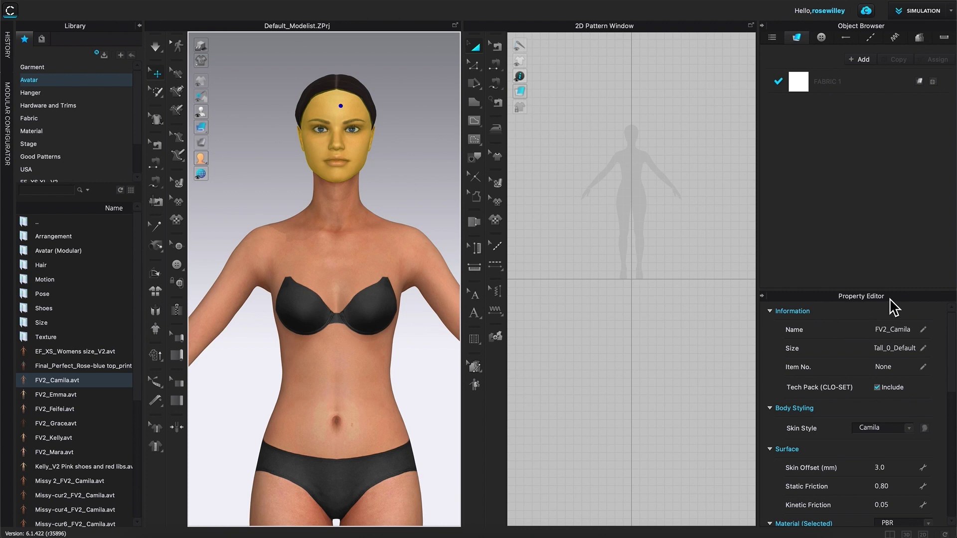
pyautogui.scroll(-2, 855, 381)
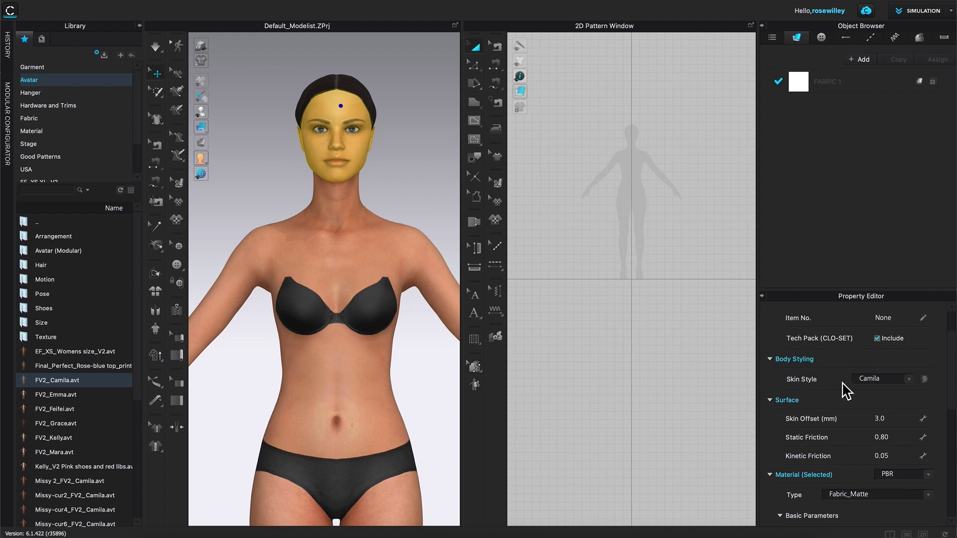
pyautogui.click(912, 383)
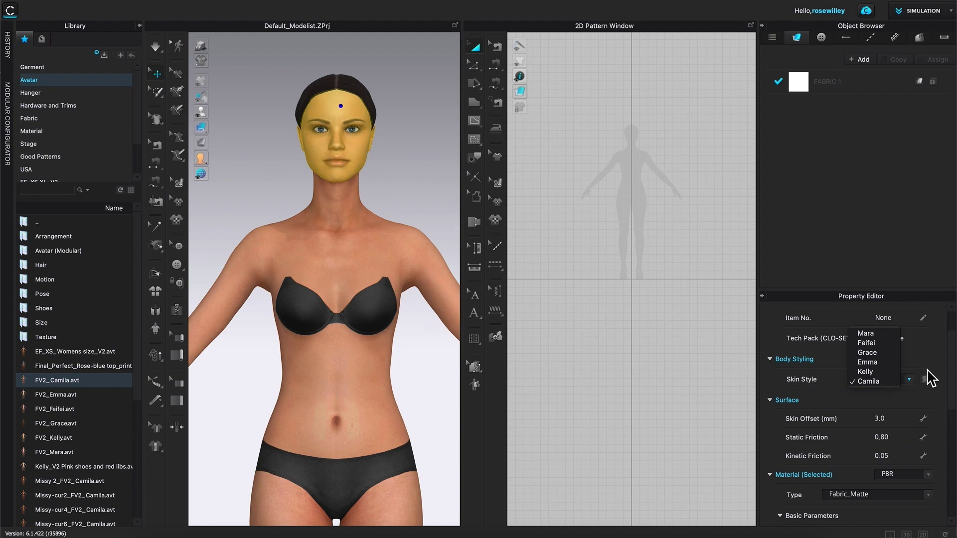
pyautogui.click(895, 392)
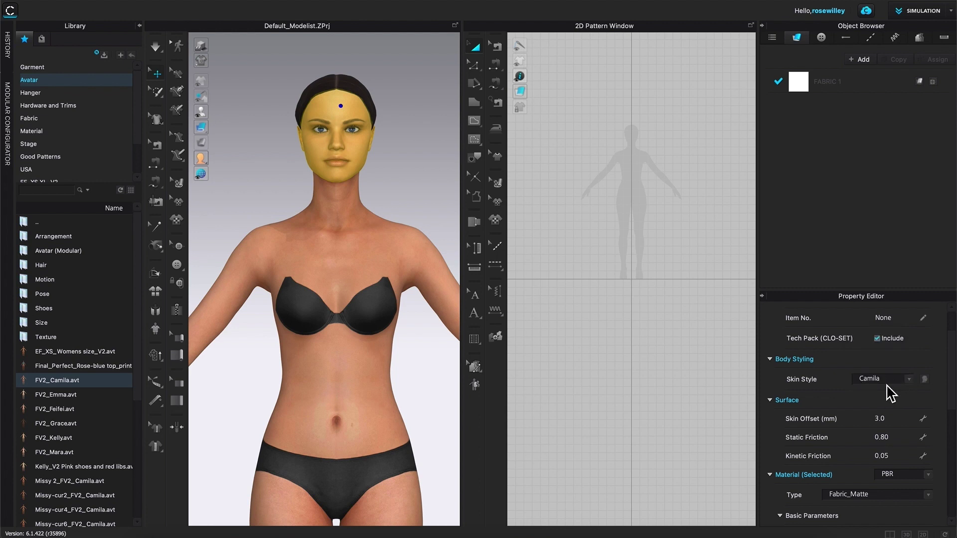
# Open the Style Configurator for the avatar's skin style and set the hair colour to the reddish-brown swatch.
pyautogui.click(925, 379)
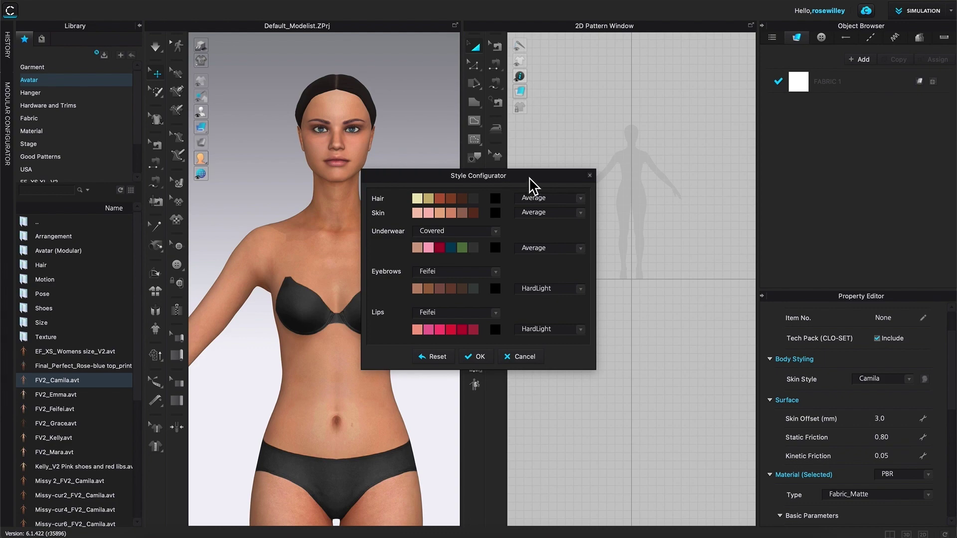
pyautogui.moveTo(531, 179); pyautogui.dragTo(617, 126)
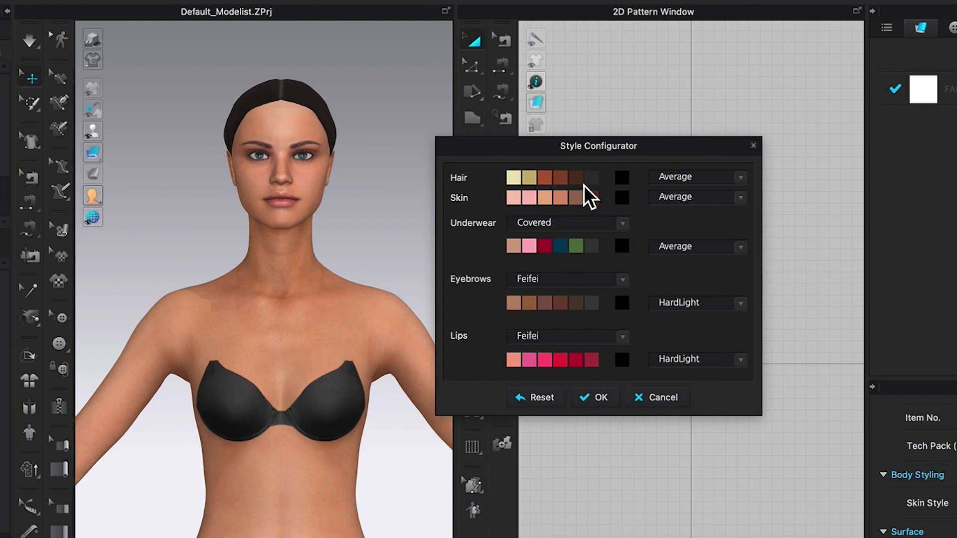
pyautogui.click(566, 180)
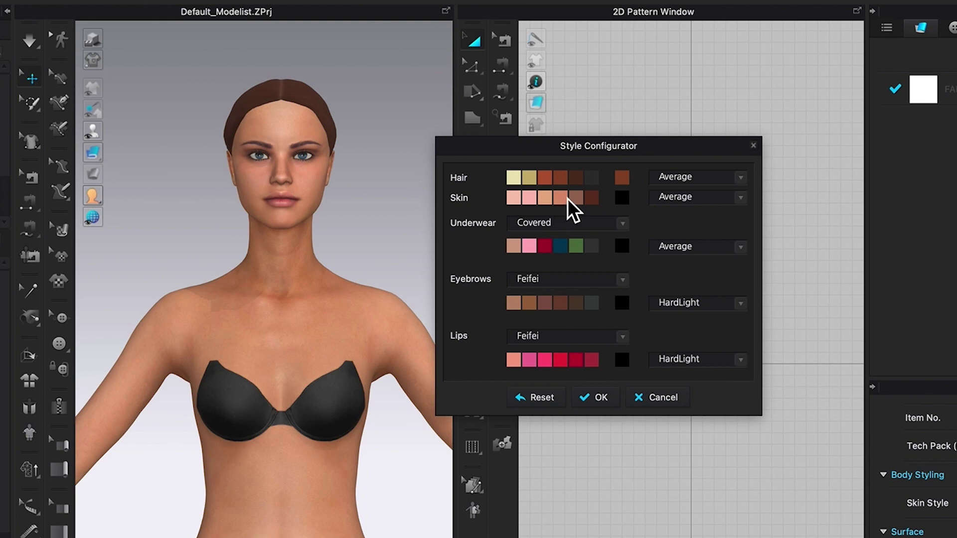
pyautogui.click(551, 182)
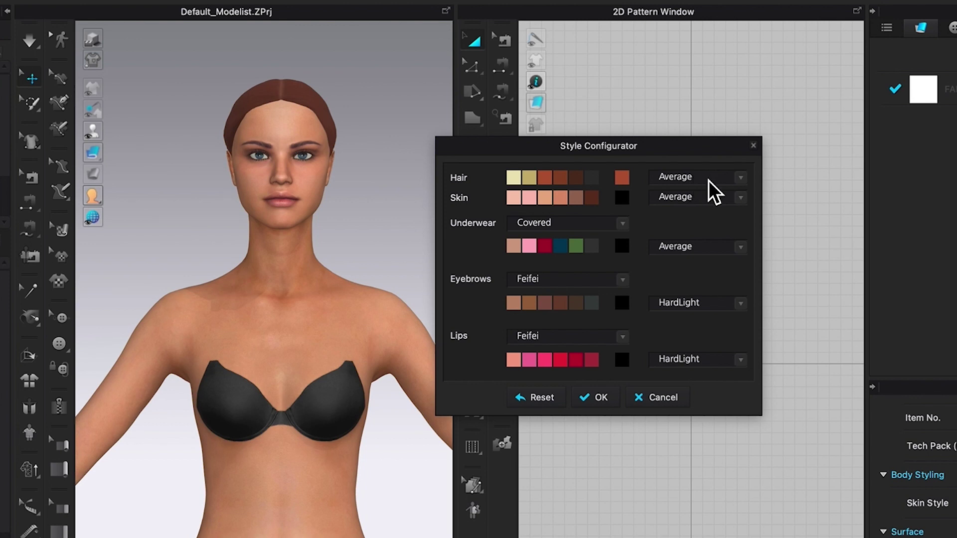
# Try the Multiply and Substract blend modes on the hair colour and return it to Average.
pyautogui.click(744, 179)
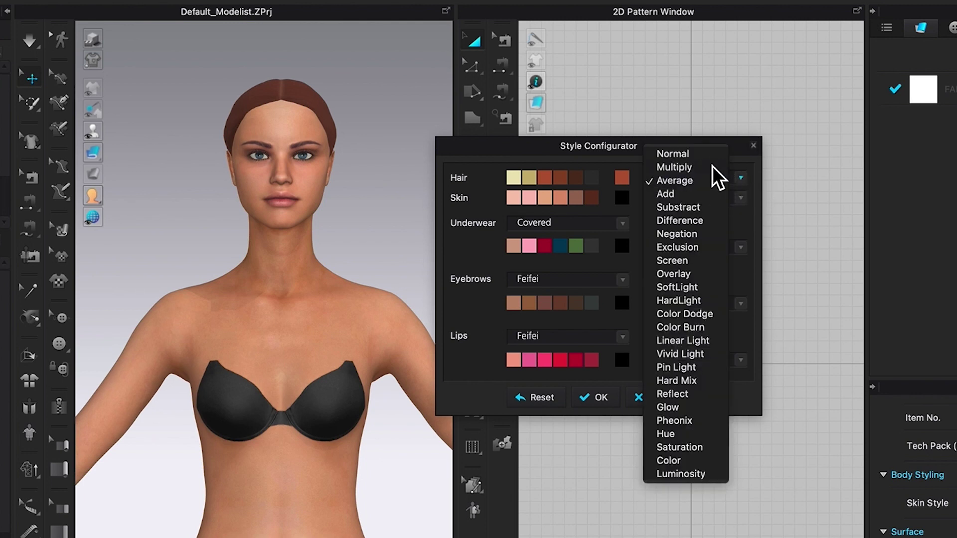
pyautogui.click(691, 168)
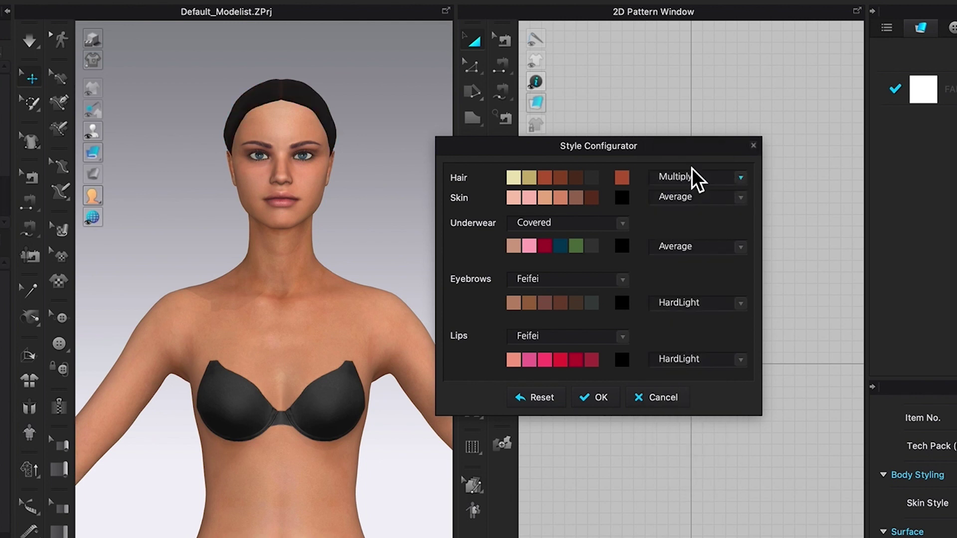
pyautogui.click(741, 179)
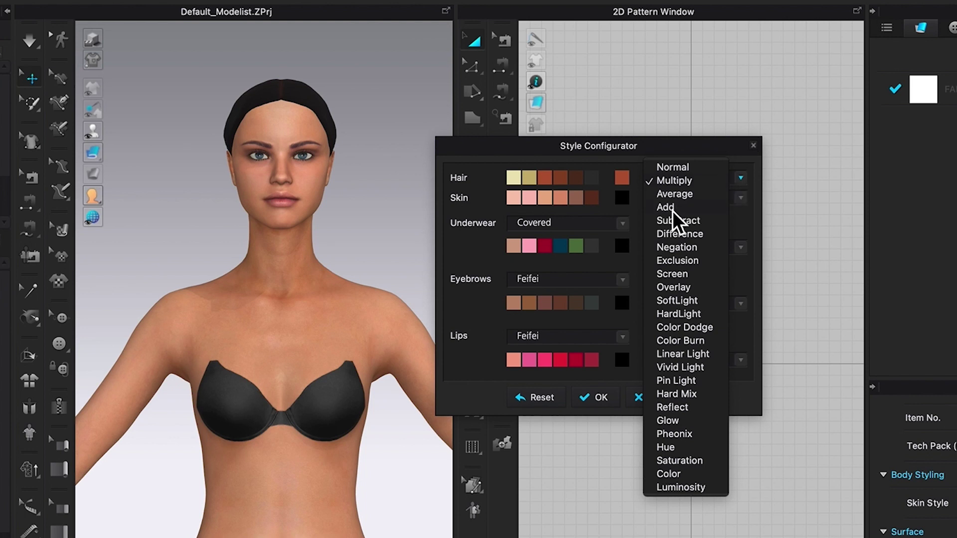
pyautogui.click(680, 221)
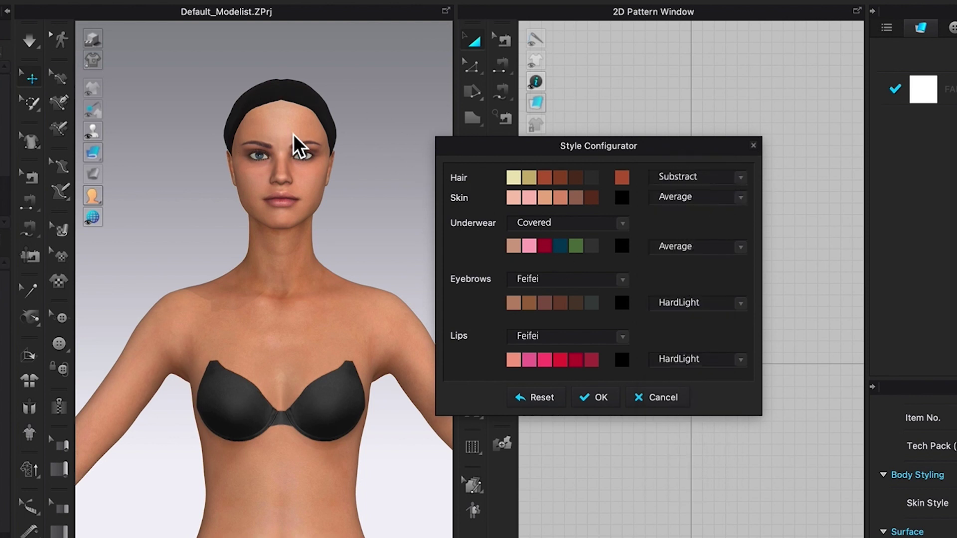
pyautogui.click(741, 177)
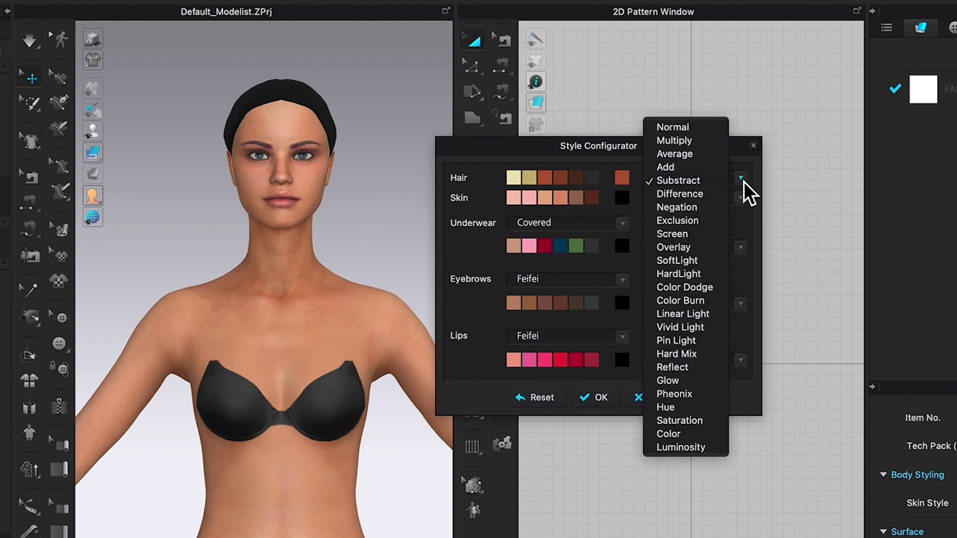
pyautogui.click(688, 154)
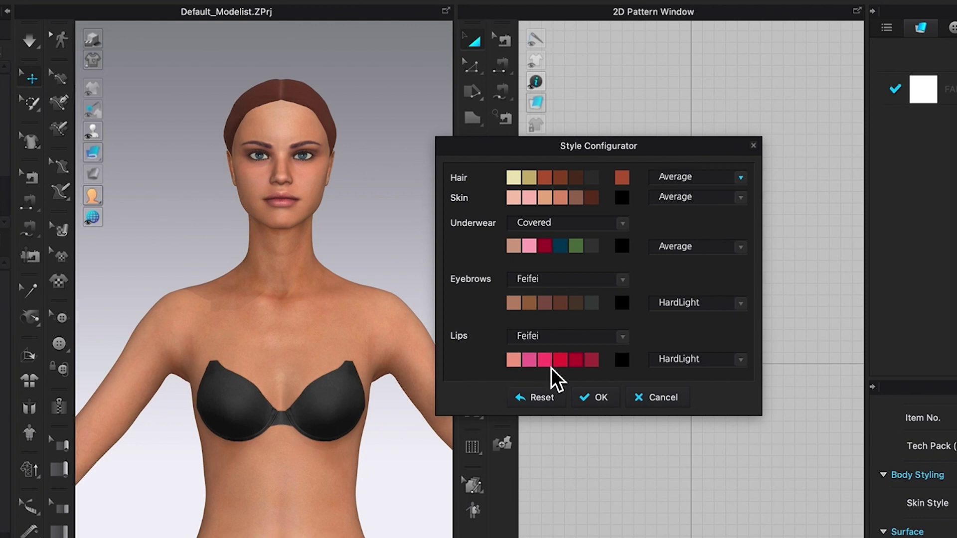
# Set the lips style to Camila and the lip colour to the last, dark raspberry swatch.
pyautogui.click(623, 337)
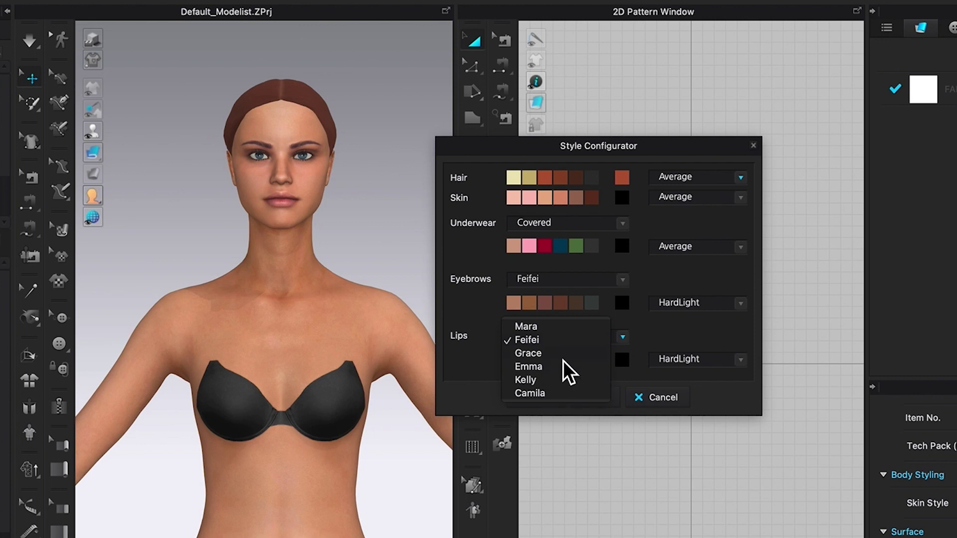
pyautogui.click(530, 394)
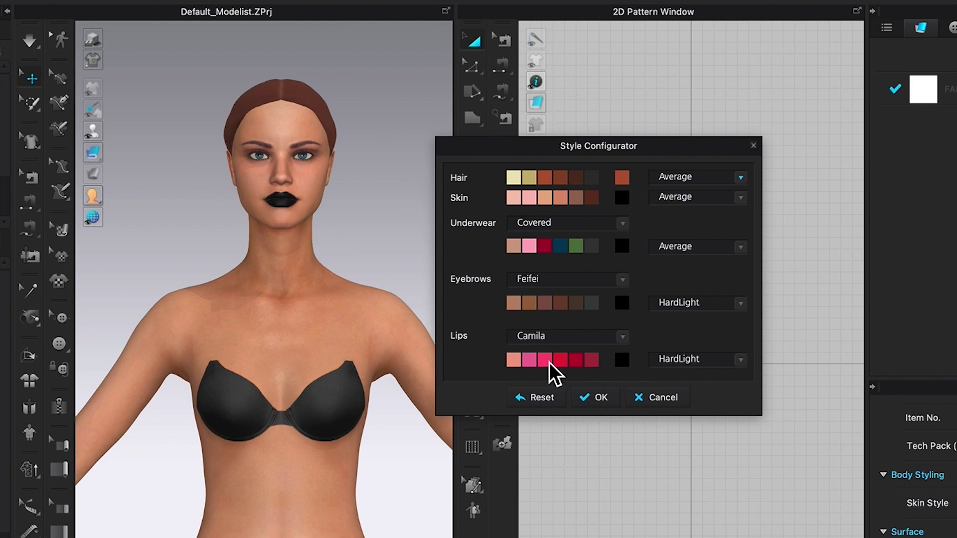
pyautogui.click(581, 361)
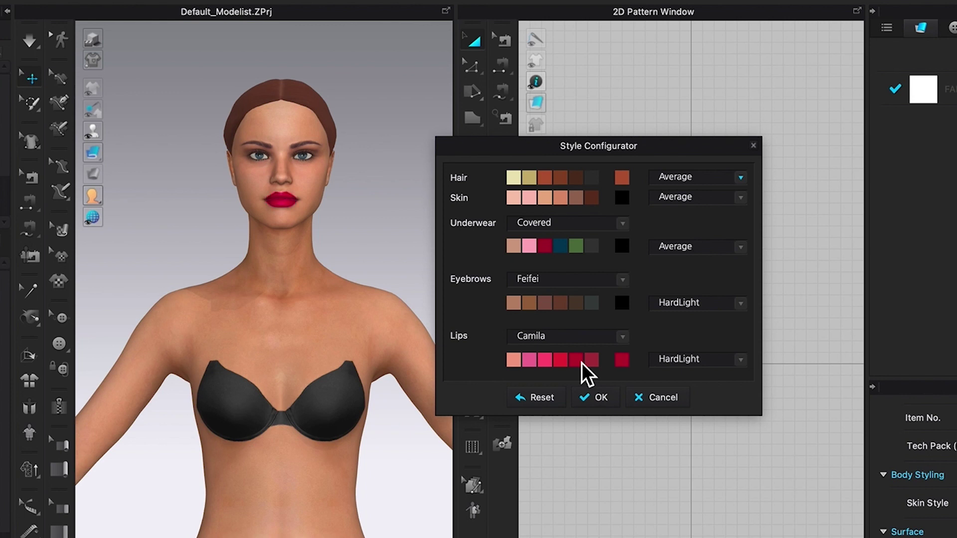
pyautogui.click(579, 363)
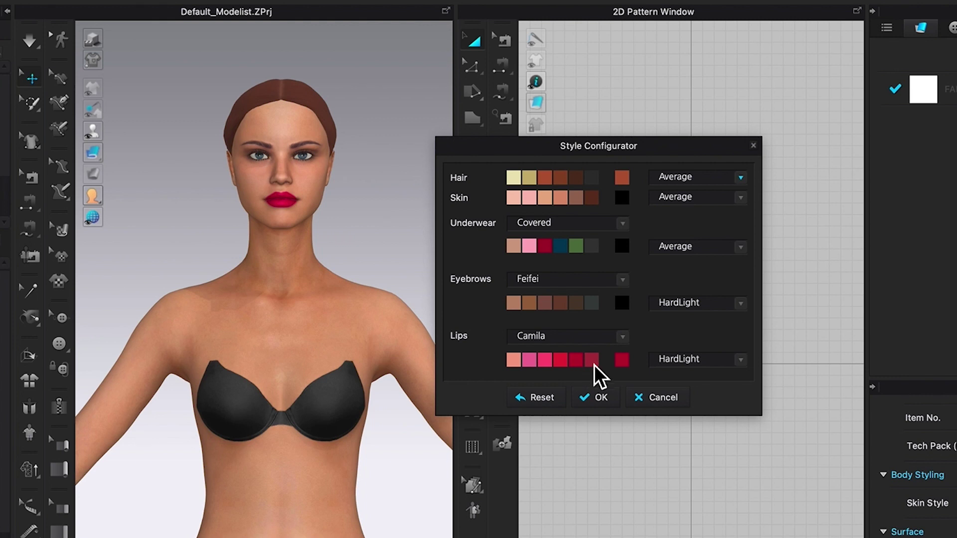
pyautogui.click(596, 366)
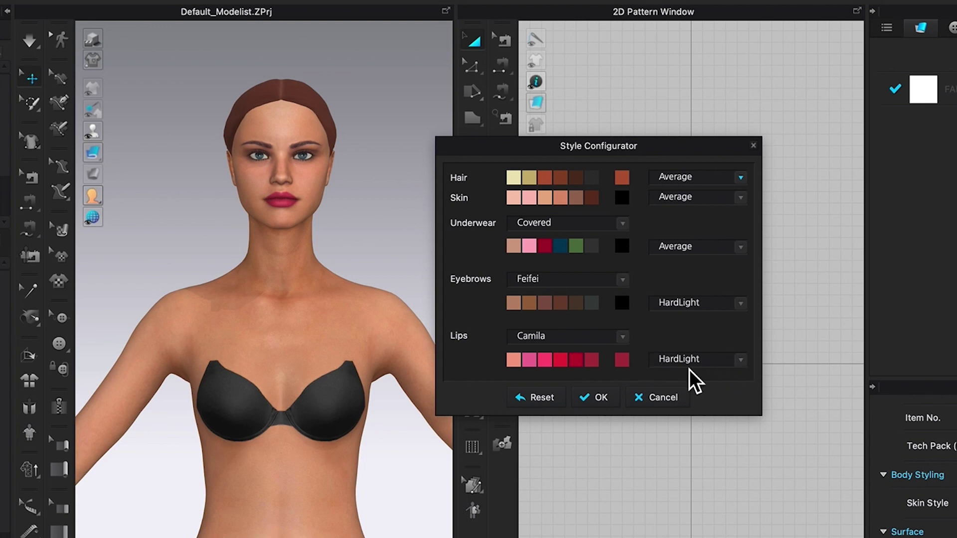
# Try the Color Burn blend mode on the lips and set it to Vivid Light.
pyautogui.click(745, 367)
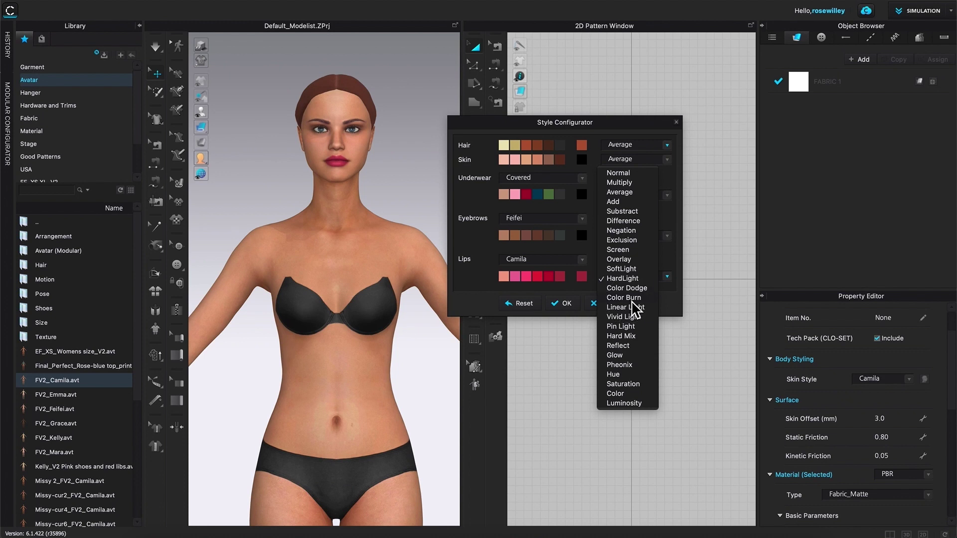
pyautogui.click(631, 299)
pyautogui.click(668, 278)
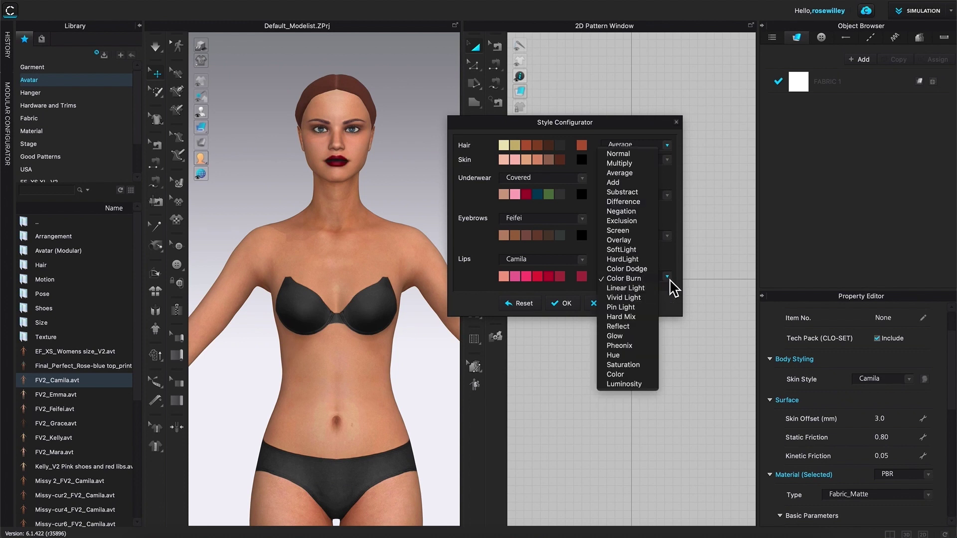
pyautogui.click(624, 301)
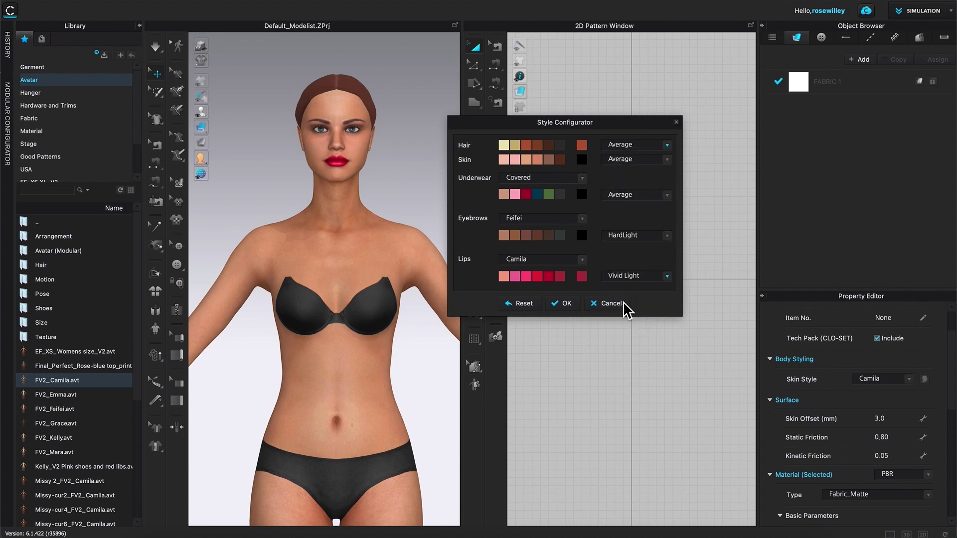
# Try the Pin Light blend mode on the lips, set it to HardLight, and apply the avatar's style settings.
pyautogui.click(668, 277)
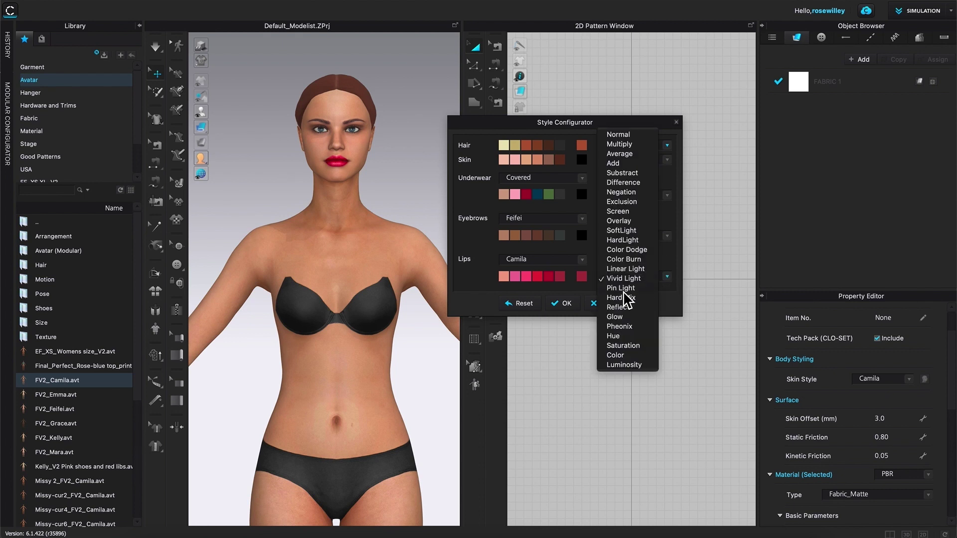
pyautogui.click(623, 291)
pyautogui.click(667, 277)
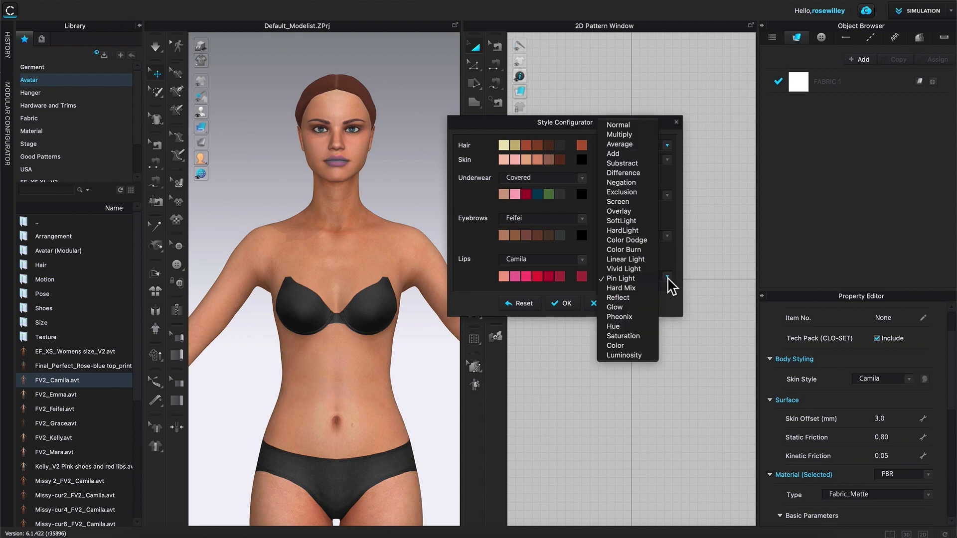
pyautogui.click(635, 233)
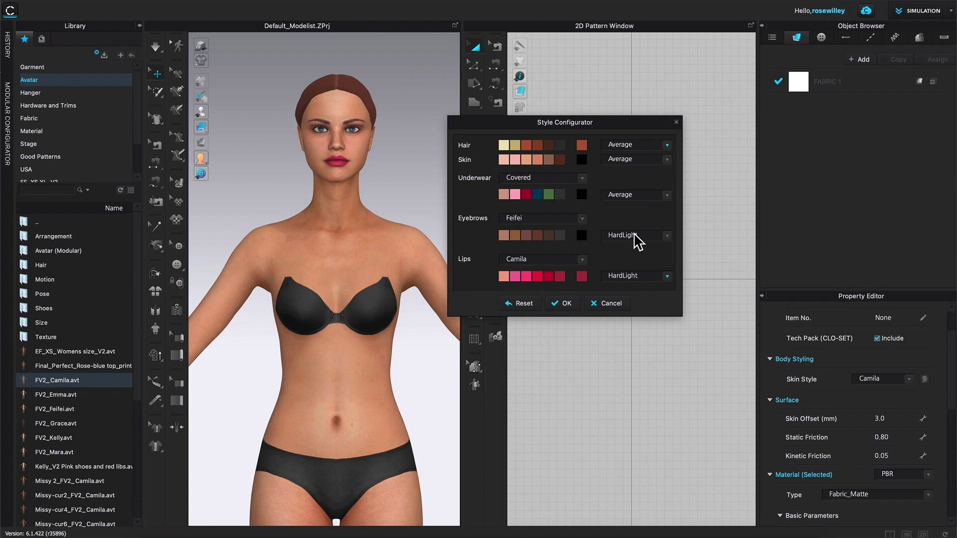
pyautogui.click(566, 303)
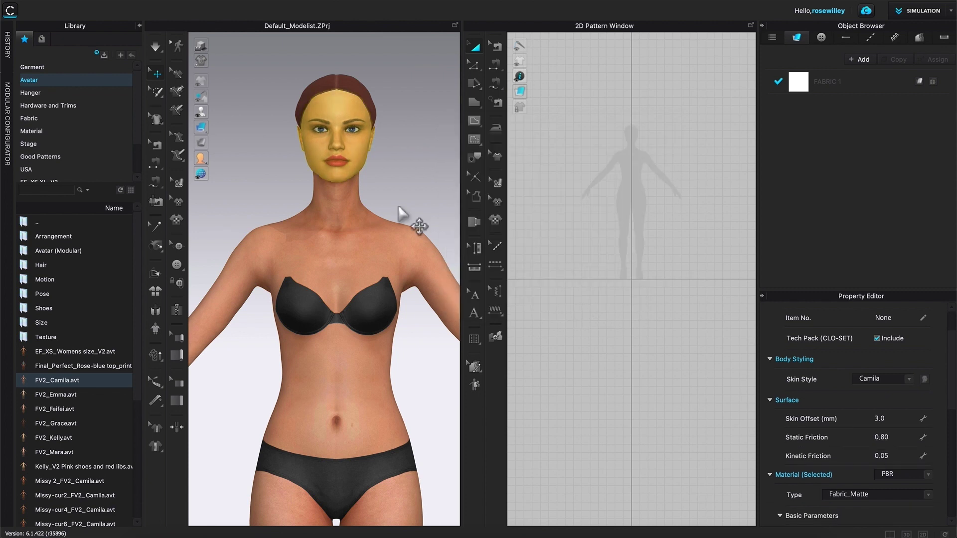
pyautogui.click(423, 143)
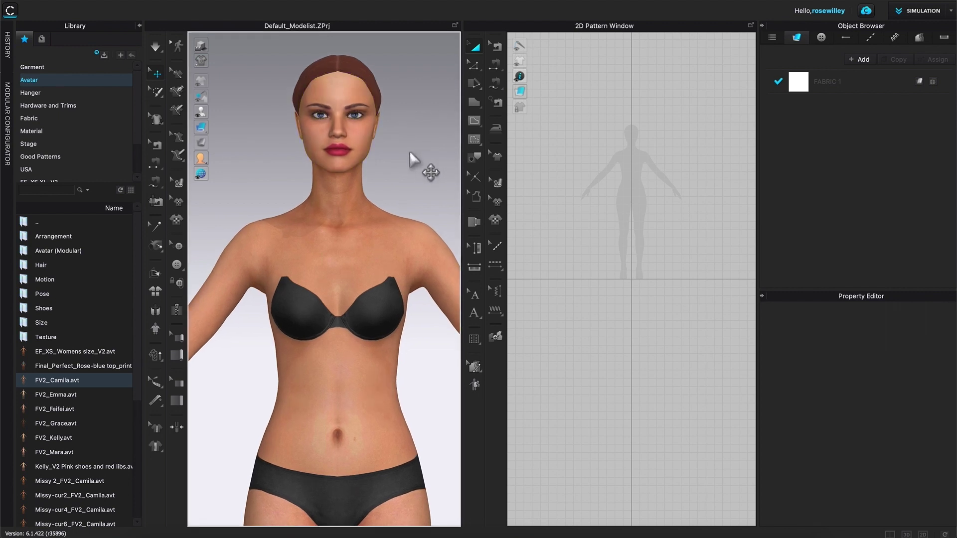
# Select both of the black high-heeled shoes on the avatar's feet.
pyautogui.hotkey('ctrl', '-')
pyautogui.hotkey('ctrl', '-')
pyautogui.hotkey('ctrl', '-')
pyautogui.hotkey('ctrl', '-')
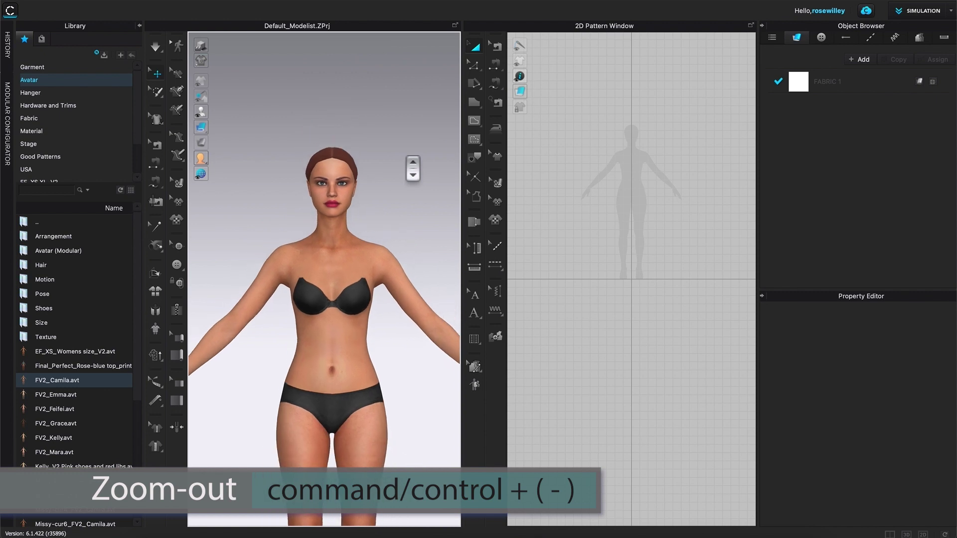
pyautogui.scroll(2, 369, 349)
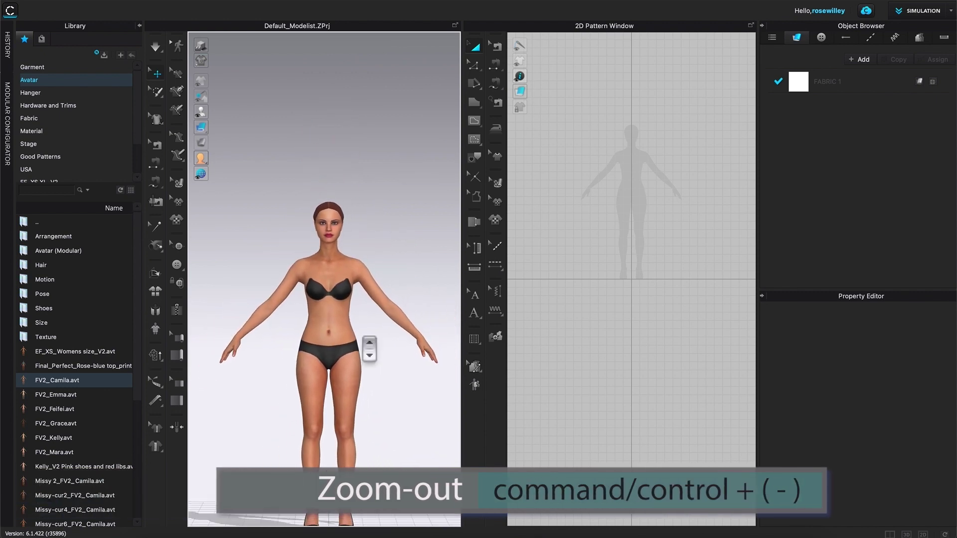
pyautogui.keyDown('alt'); pyautogui.moveTo(390, 442); pyautogui.dragTo(333, 453); pyautogui.keyUp('alt')
pyautogui.scroll(5, 329, 456)
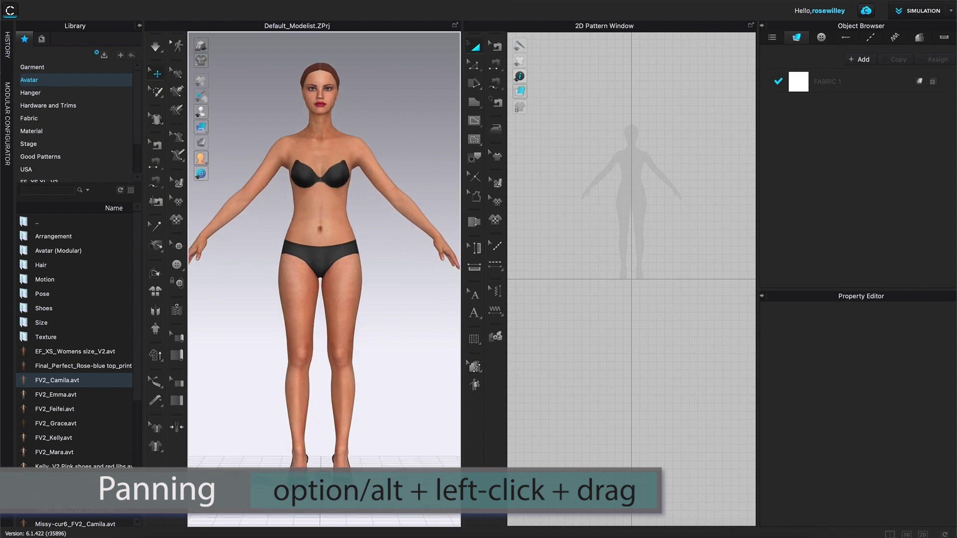
pyautogui.keyDown('alt'); pyautogui.moveTo(380, 508); pyautogui.dragTo(380, 402); pyautogui.keyUp('alt')
pyautogui.scroll(2, 380, 385)
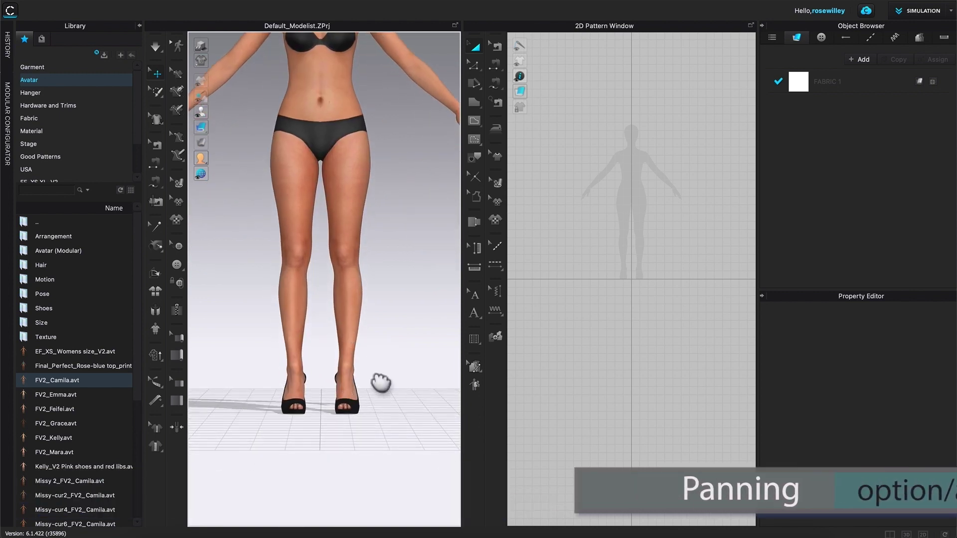
pyautogui.scroll(1, 321, 429)
pyautogui.scroll(2, 321, 428)
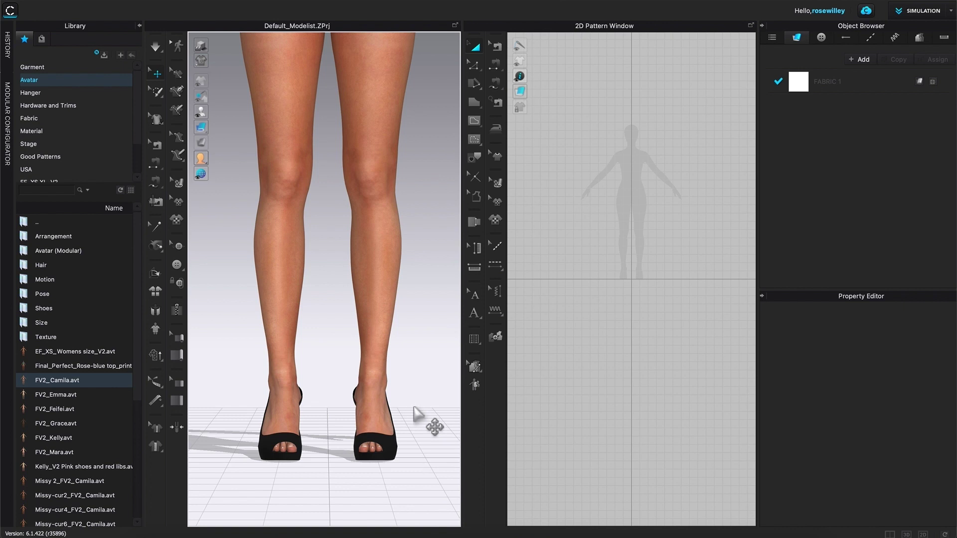
pyautogui.scroll(1, 421, 416)
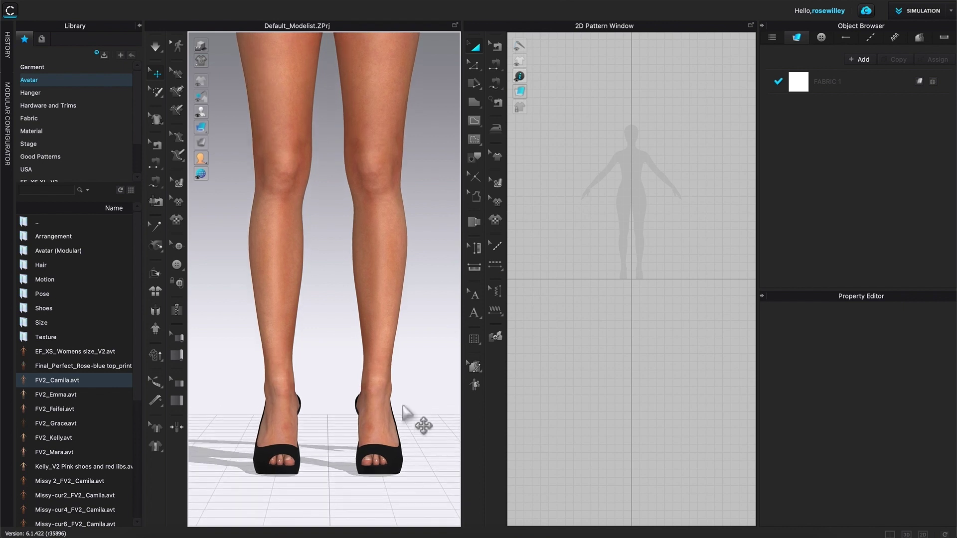
pyautogui.click(262, 463)
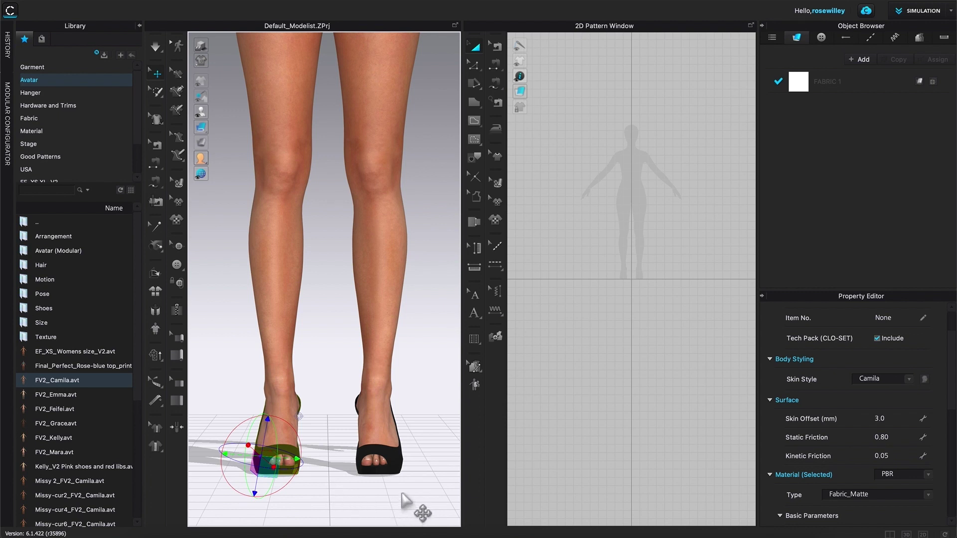
pyautogui.keyDown('shift'); pyautogui.click(397, 456); pyautogui.keyUp('shift')
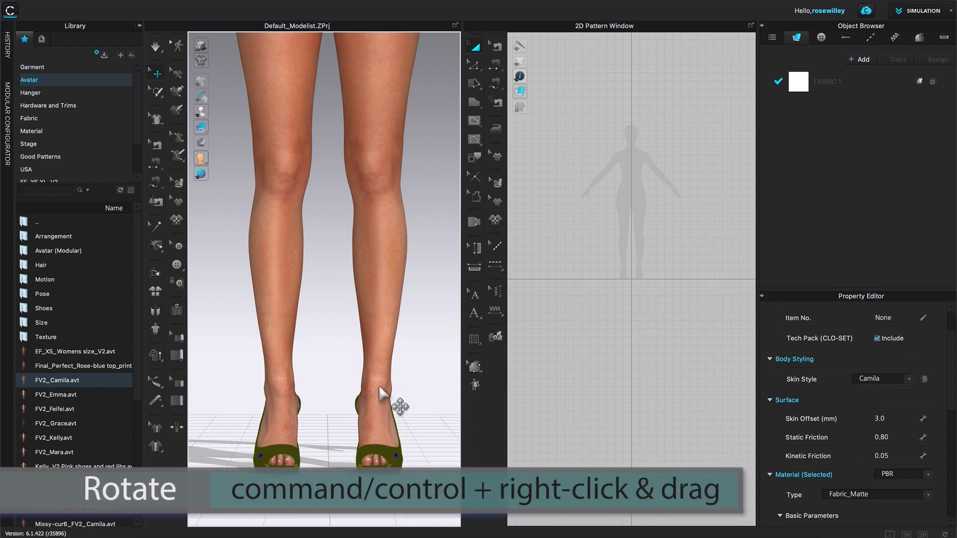
# Set the material colour of both selected shoes to dark red, hex A22D06.
pyautogui.moveTo(417, 402); pyautogui.dragTo(368, 413, button='right')
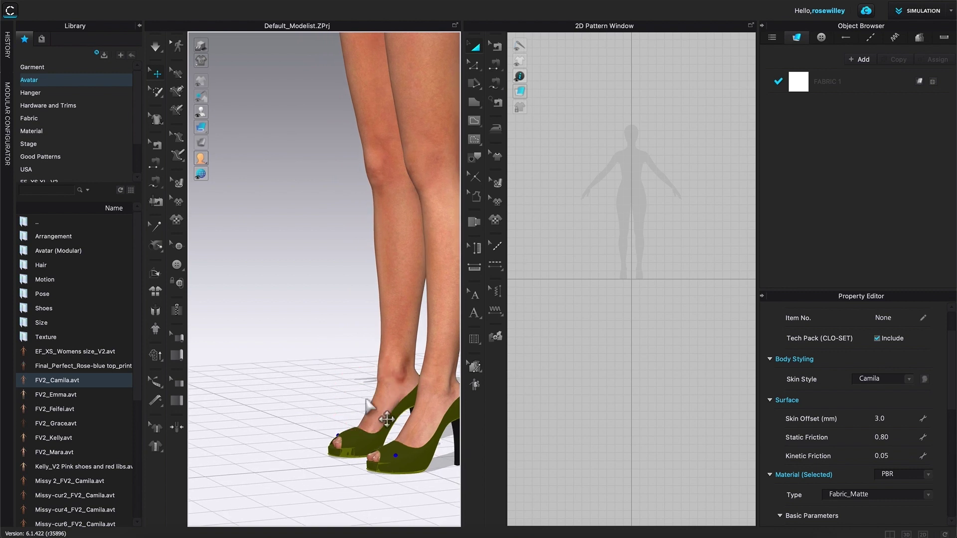
pyautogui.keyDown('alt'); pyautogui.moveTo(412, 493); pyautogui.dragTo(360, 431); pyautogui.keyUp('alt')
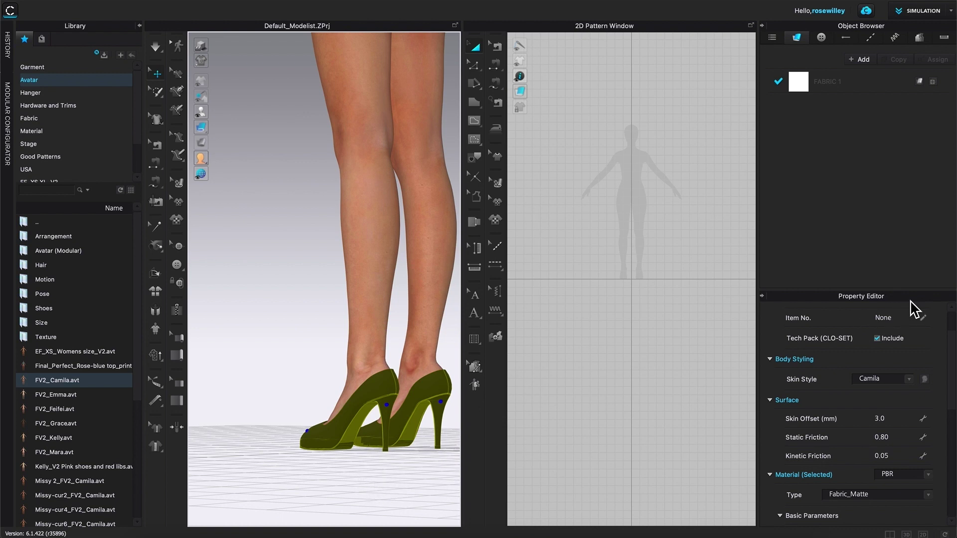
pyautogui.moveTo(953, 371); pyautogui.dragTo(951, 446)
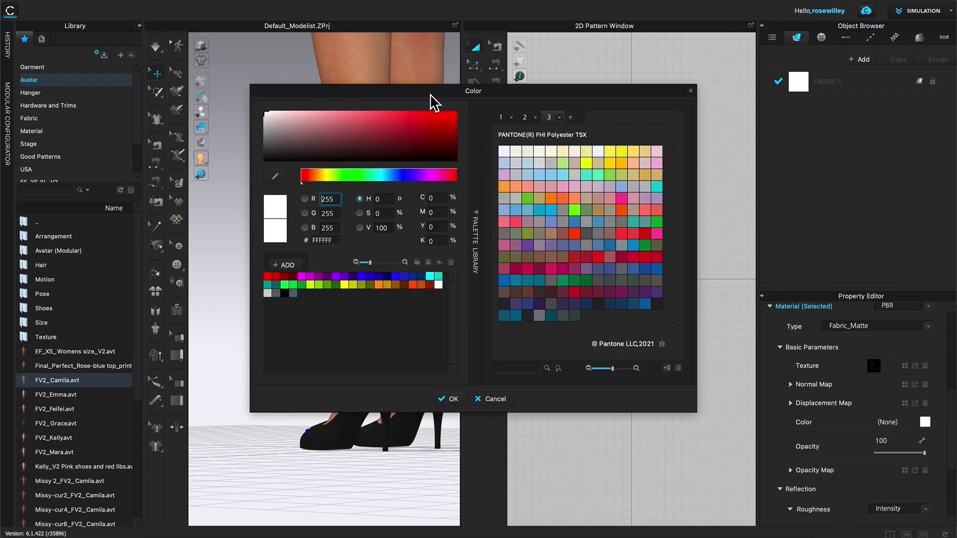
pyautogui.moveTo(413, 95); pyautogui.dragTo(704, 104)
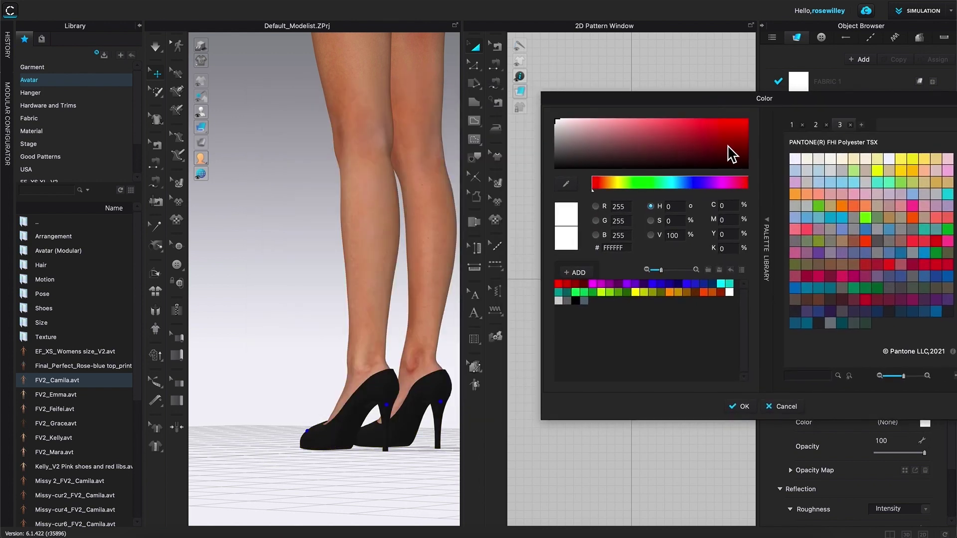
pyautogui.click(599, 187)
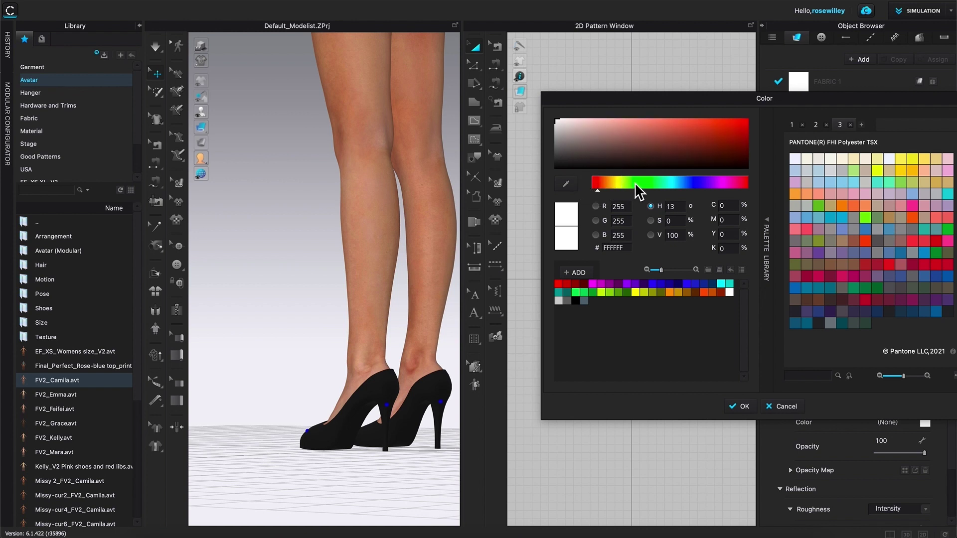
pyautogui.click(600, 186)
pyautogui.moveTo(738, 137); pyautogui.dragTo(741, 137)
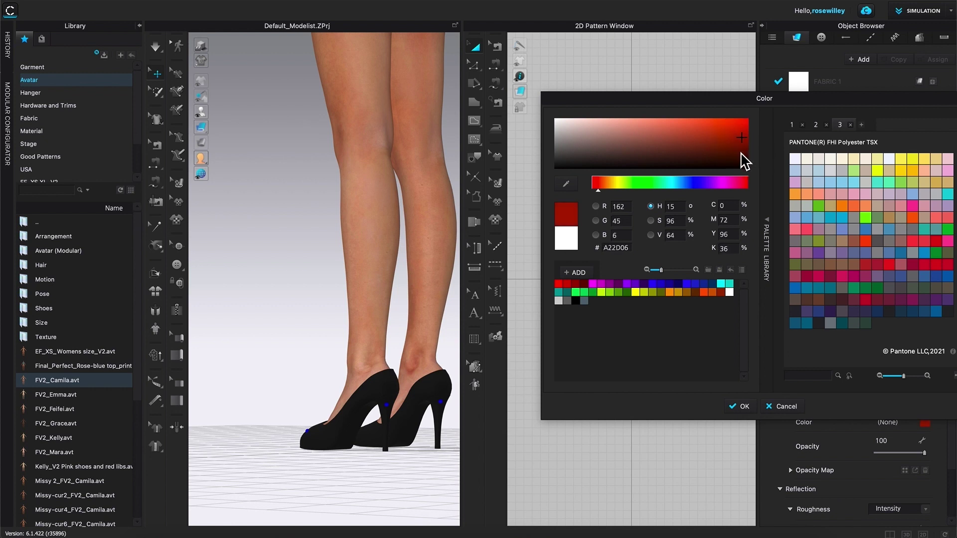
pyautogui.click(740, 406)
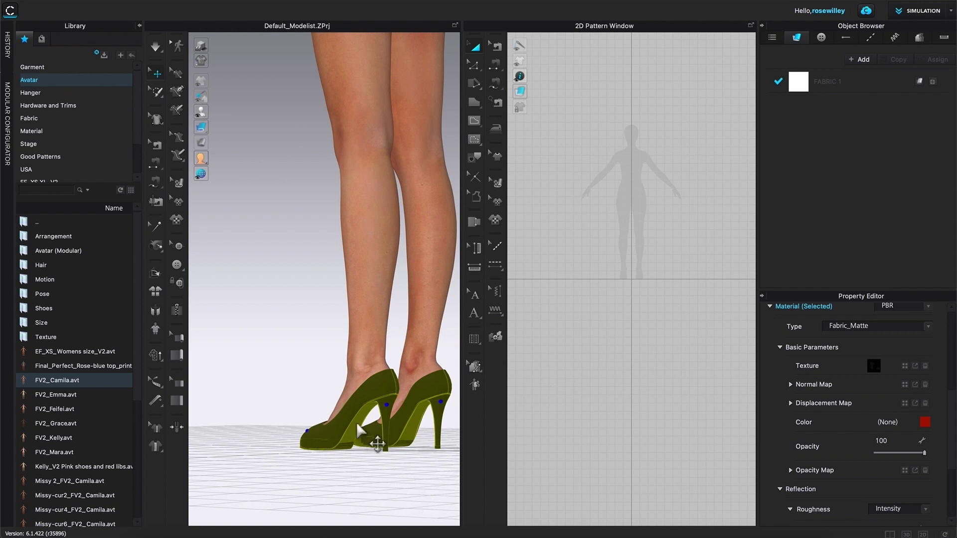
# Remove the texture from the shoes' material, set the material type to Plastic, and deselect the shoes.
pyautogui.moveTo(420, 483); pyautogui.dragTo(368, 466, button='middle')
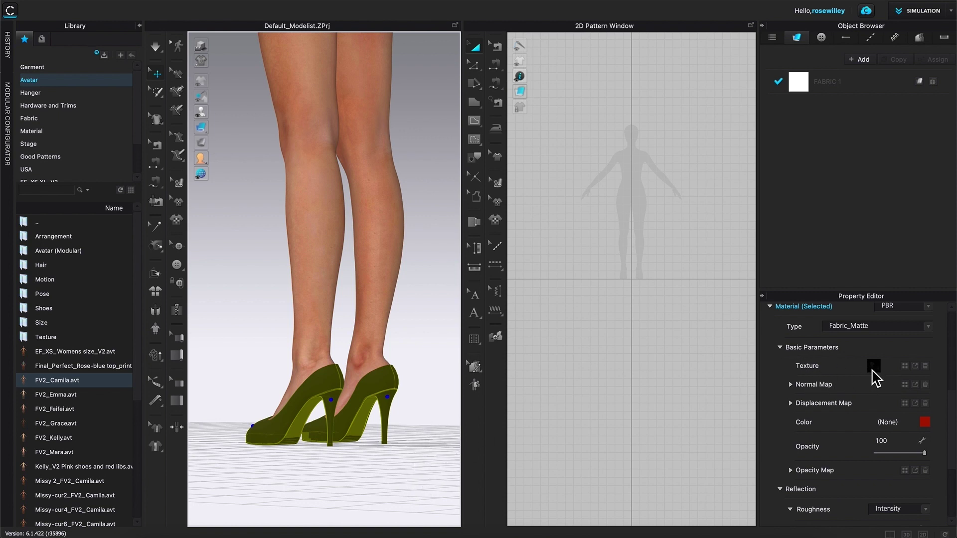
pyautogui.click(926, 366)
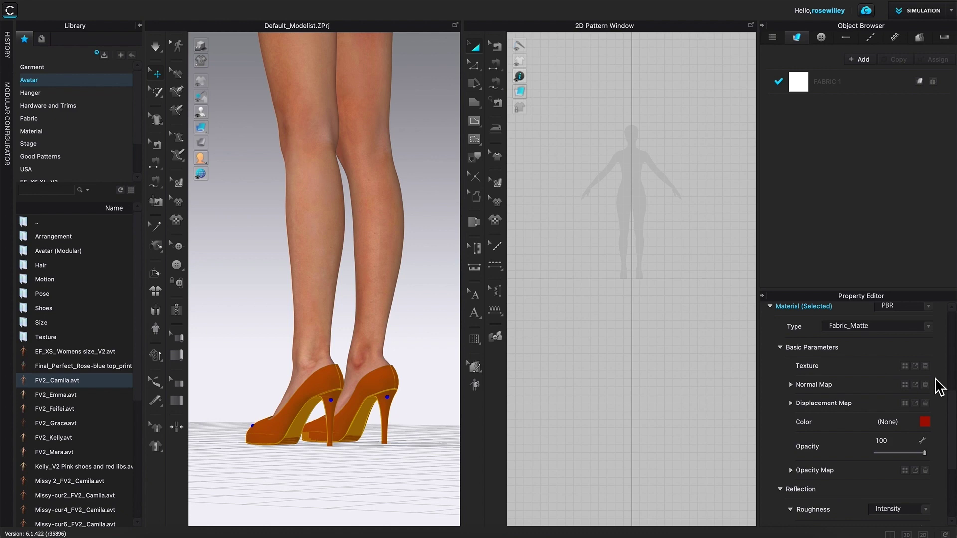
pyautogui.moveTo(271, 470); pyautogui.dragTo(489, 403, button='right')
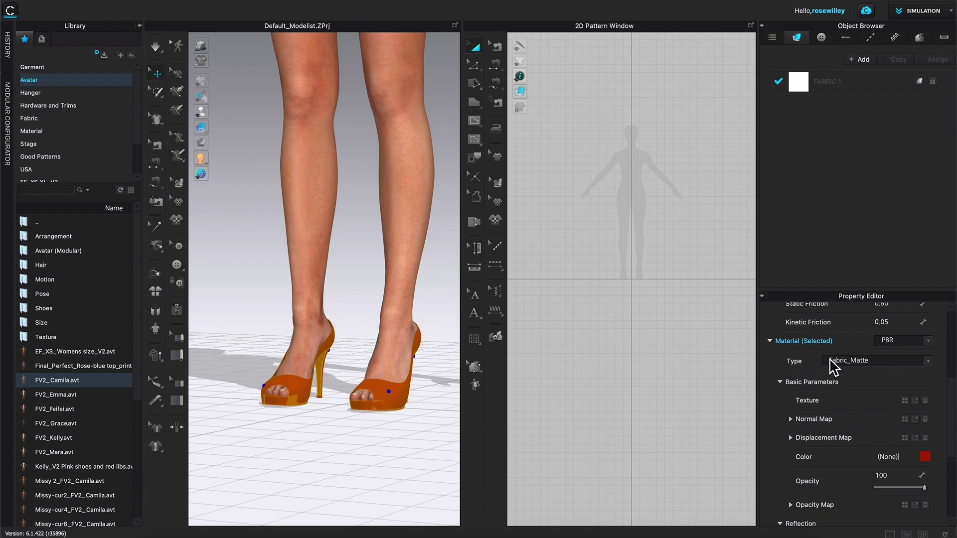
pyautogui.click(930, 363)
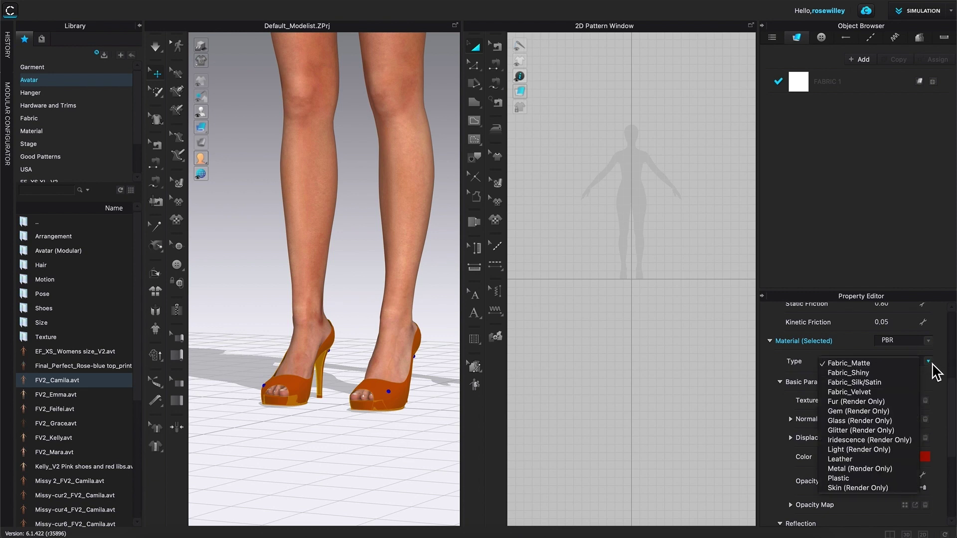
pyautogui.click(850, 479)
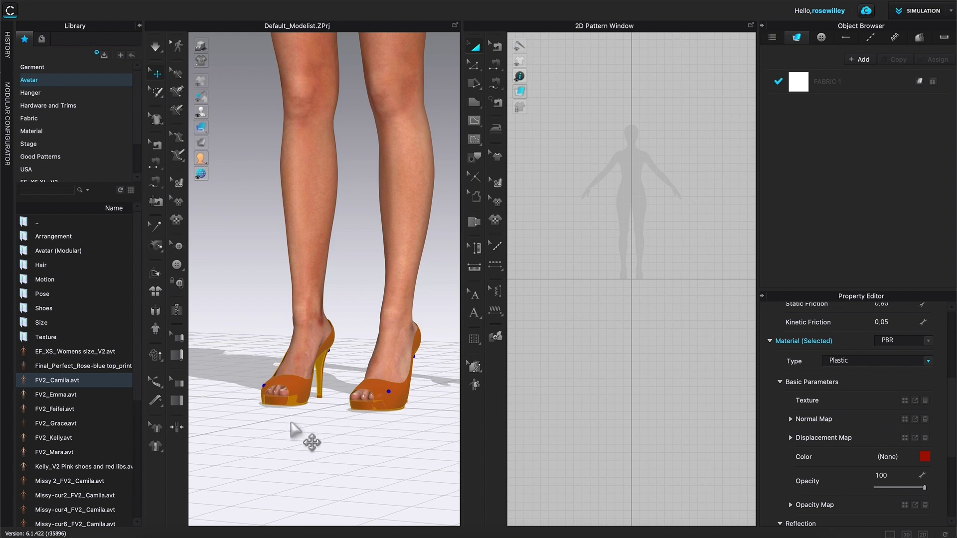
pyautogui.click(321, 456)
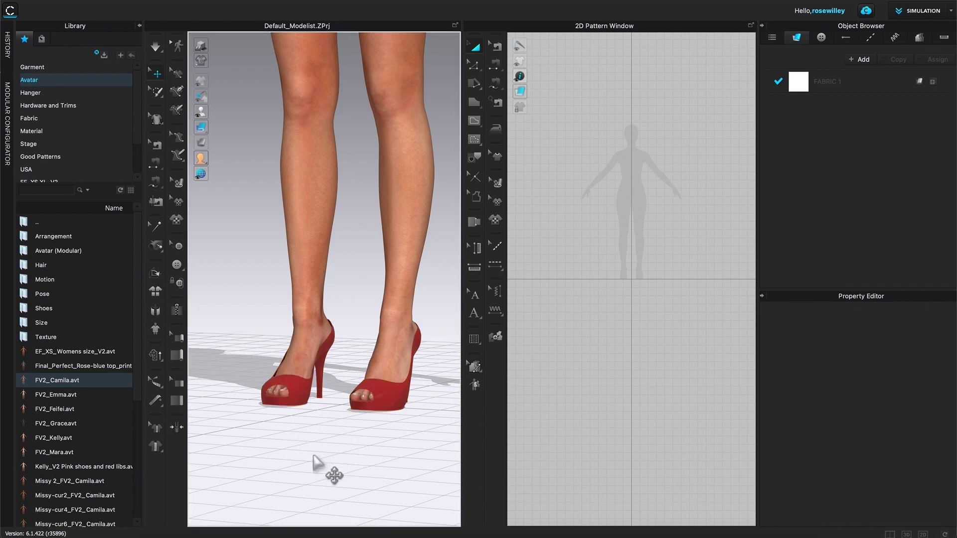
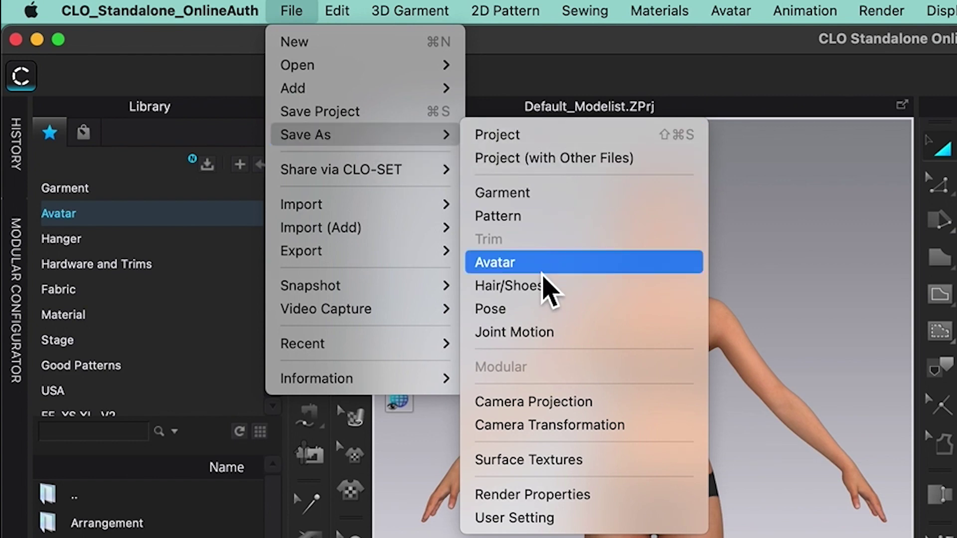
# Start saving the model as an avatar file named EF Pink lip_FV2_Camila.avt, with Downloads as the location.
pyautogui.click(576, 263)
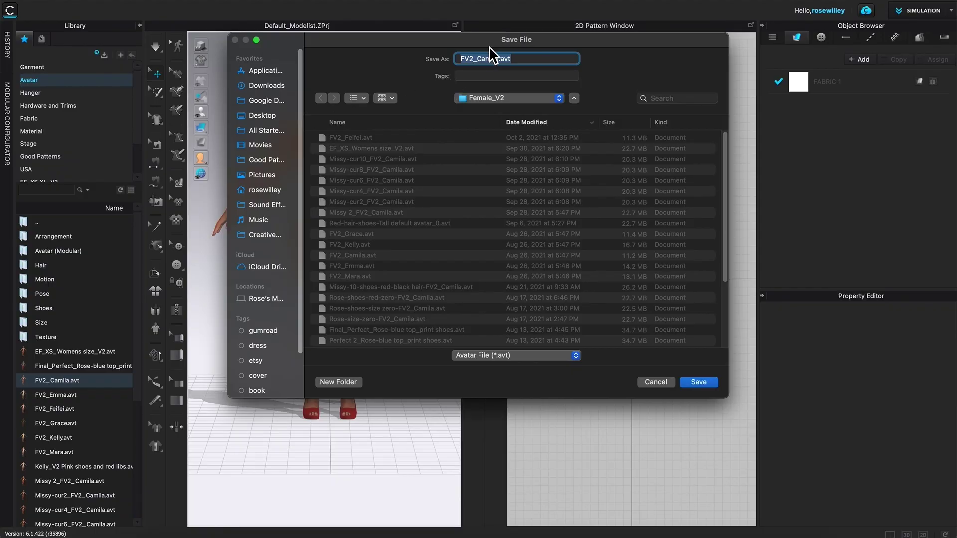
pyautogui.click(518, 61)
pyautogui.click(459, 61)
pyautogui.write('EF Pink lip_')
pyautogui.click(275, 86)
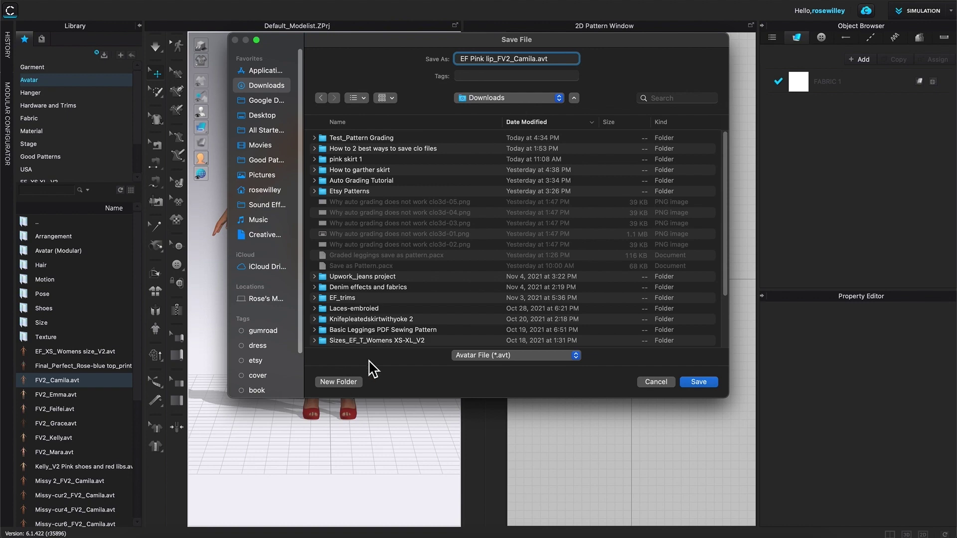
# Create a folder named EF_Womens Sizes inside Downloads and save the avatar file in it.
pyautogui.click(339, 382)
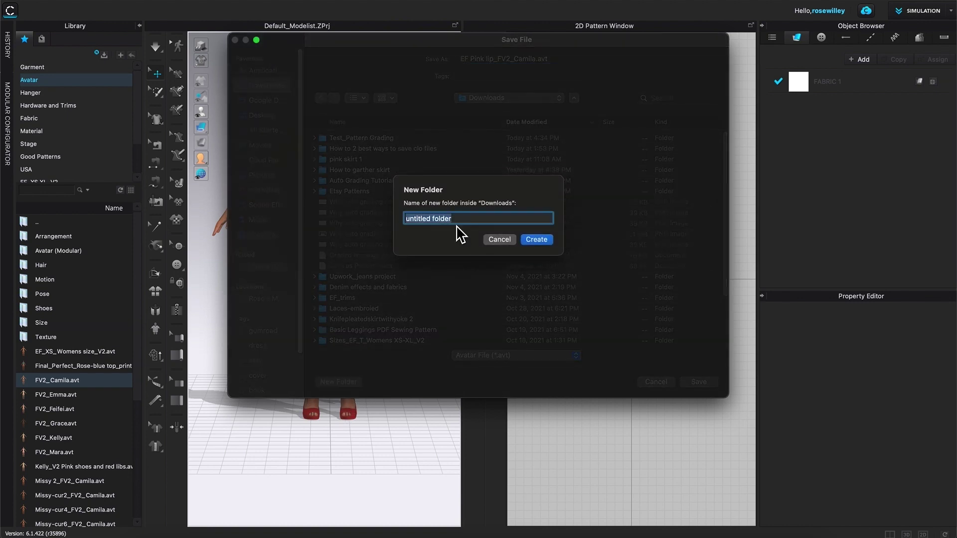
pyautogui.write('EF_Womens Sizes')
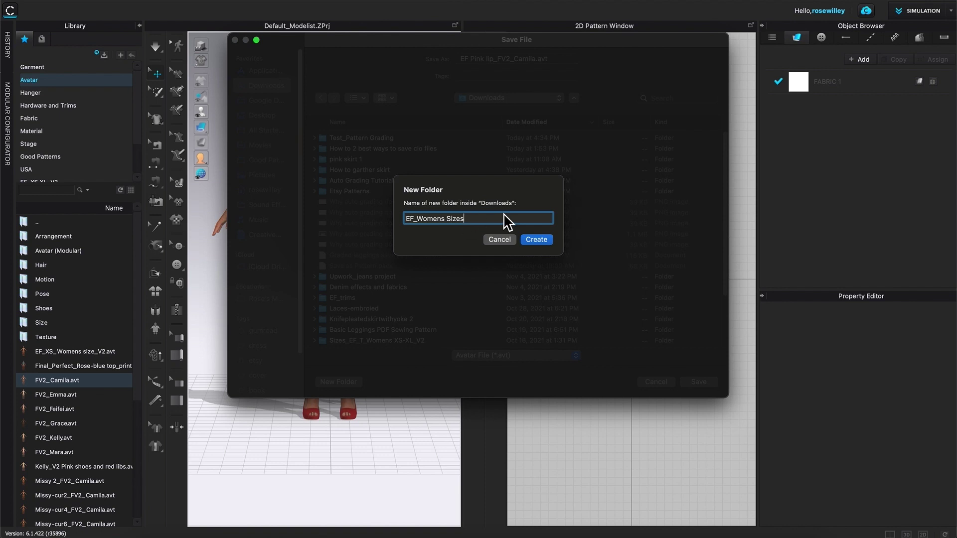
pyautogui.click(541, 241)
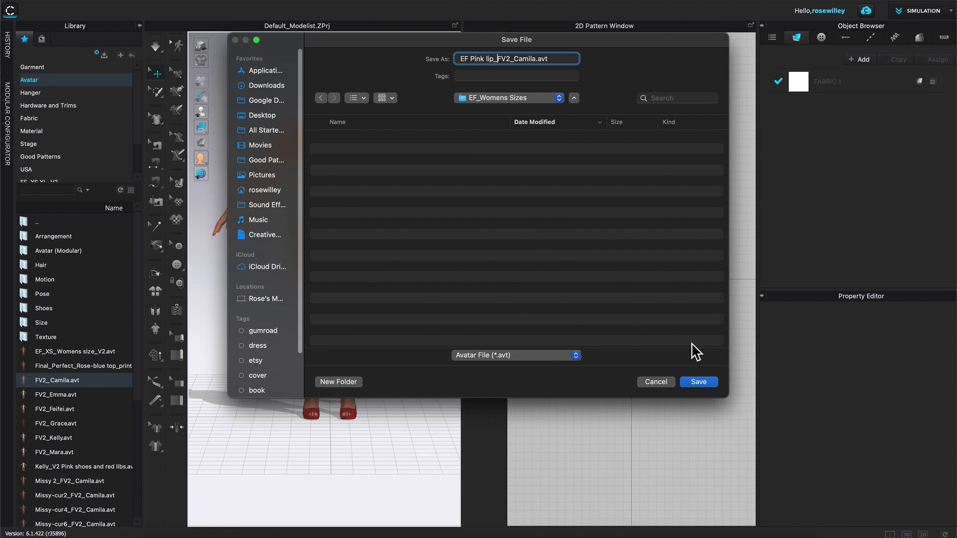
pyautogui.click(706, 383)
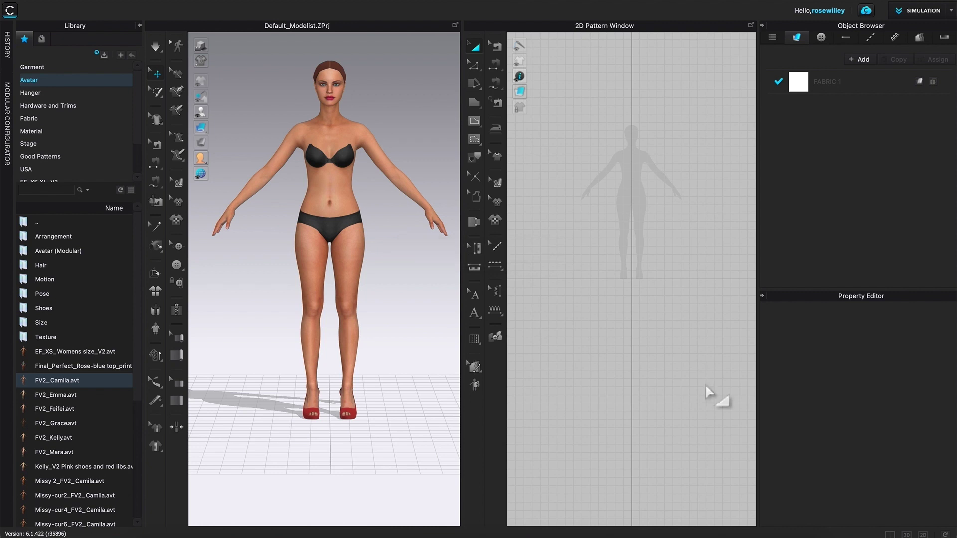
pyautogui.scroll(-4, 347, 323)
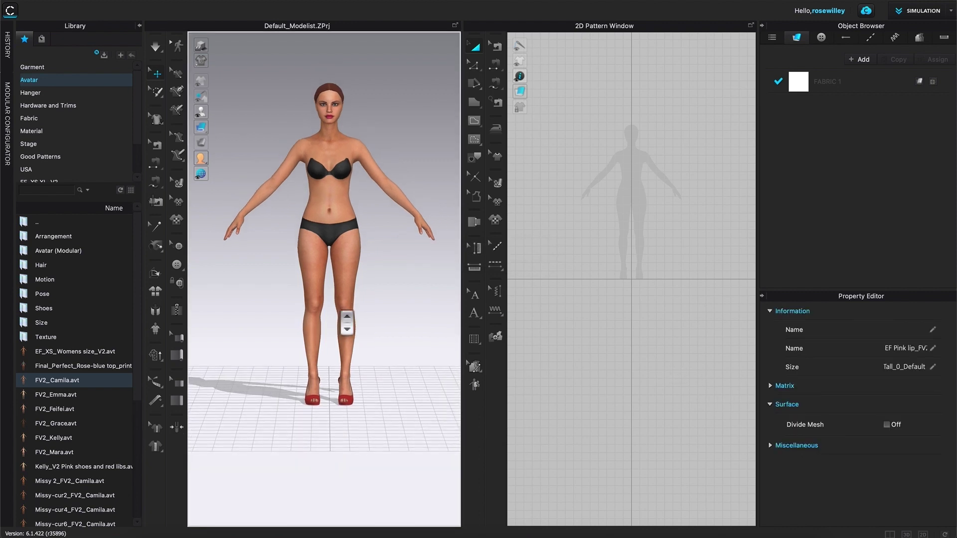
pyautogui.scroll(-1, 347, 323)
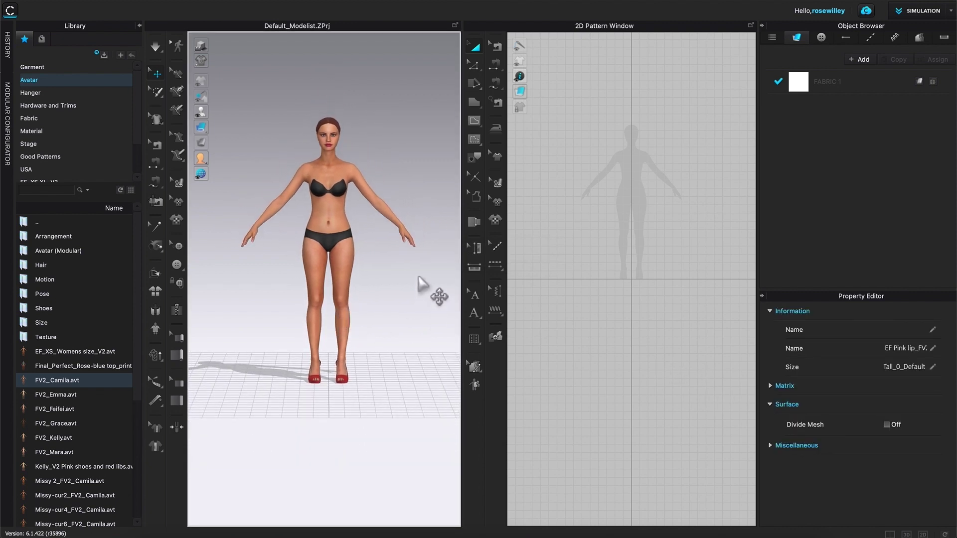
# Widen the 3D window and delete the avatar from the scene.
pyautogui.moveTo(464, 313); pyautogui.dragTo(537, 316)
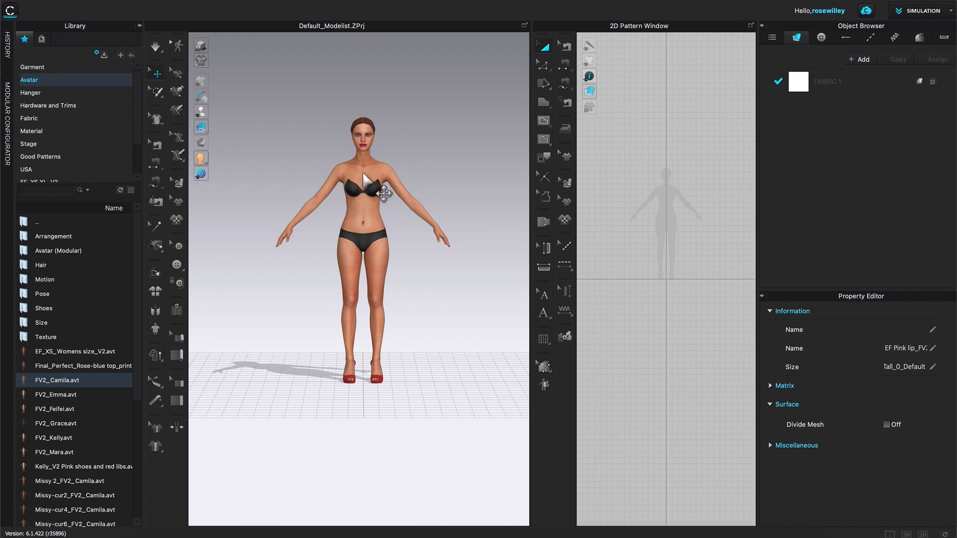
pyautogui.click(363, 176)
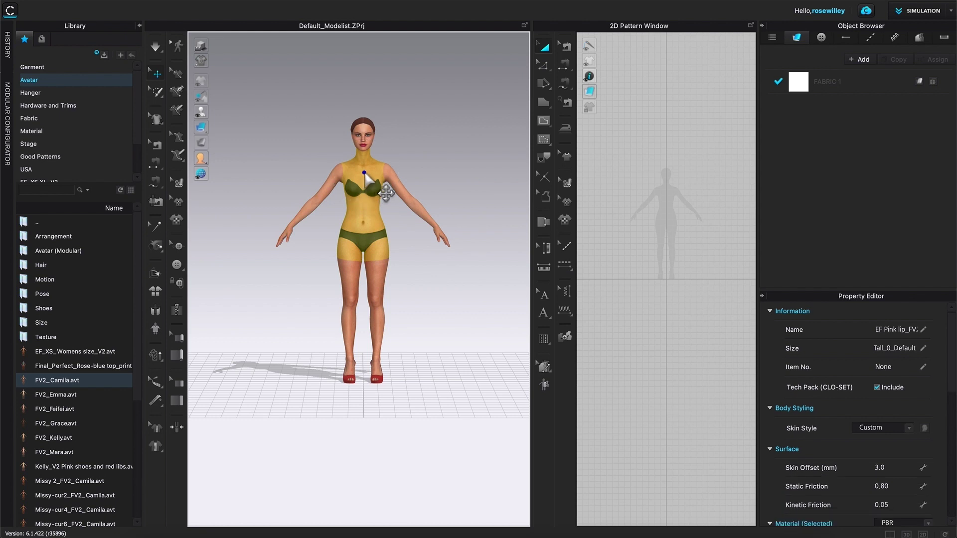
pyautogui.press('Delete')
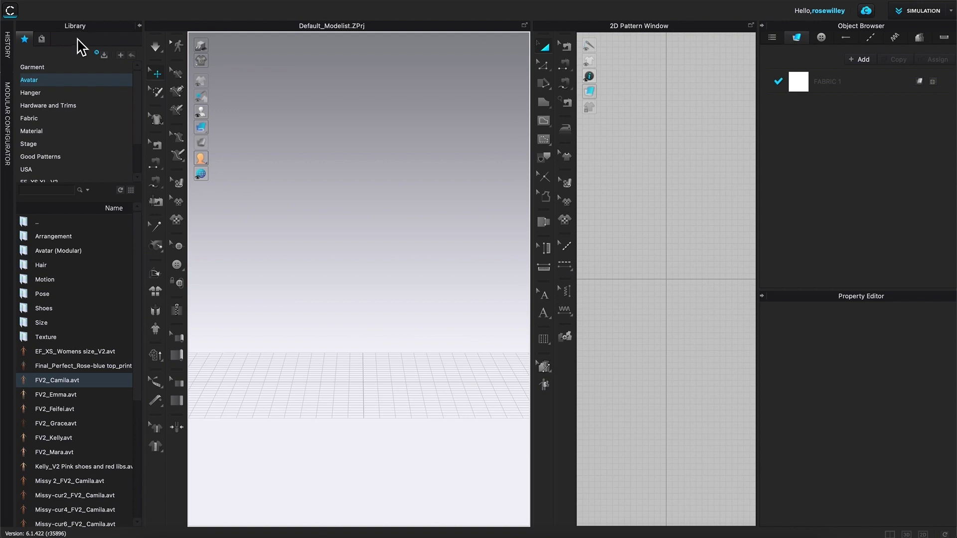
# Add the EF_Womens Sizes folder from Downloads to the library.
pyautogui.click(124, 58)
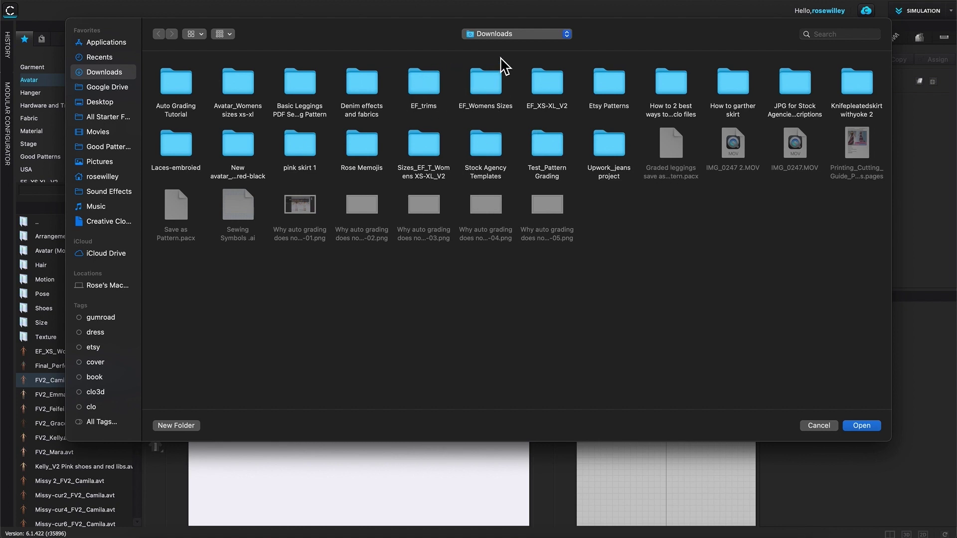
pyautogui.click(490, 83)
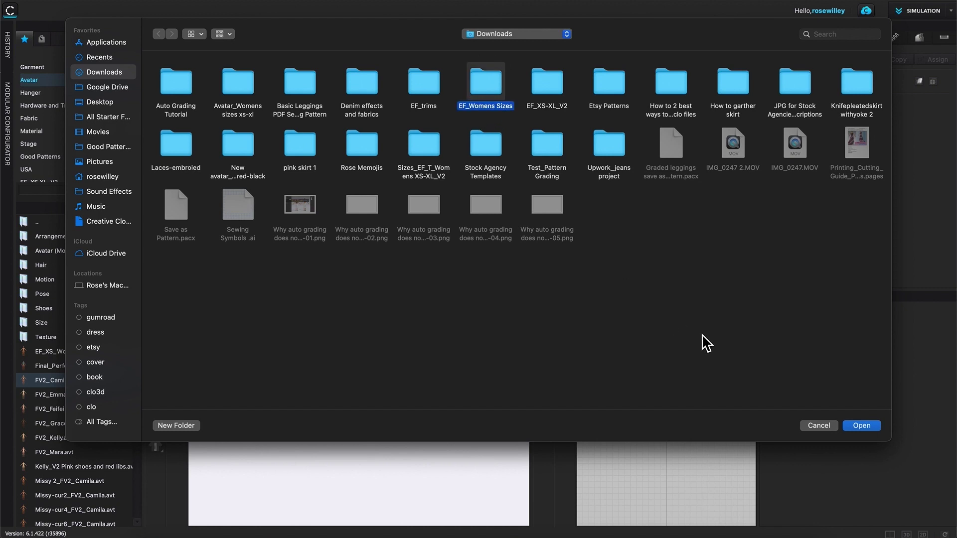
pyautogui.click(867, 427)
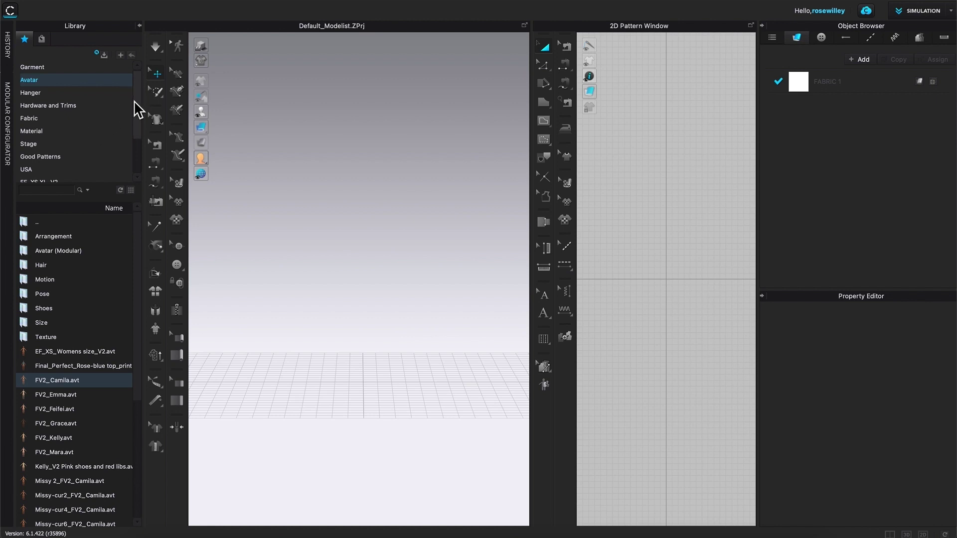
# Open the EF_Womens Sizes folder in the library and load the avatar file EF Pink lip_FV2_Camila.avt.
pyautogui.moveTo(144, 98); pyautogui.dragTo(144, 157)
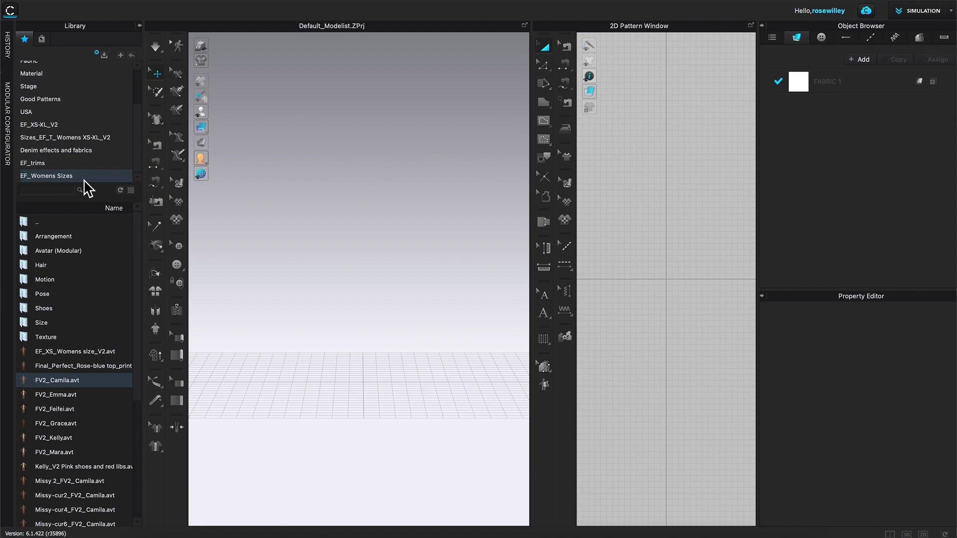
pyautogui.click(50, 179)
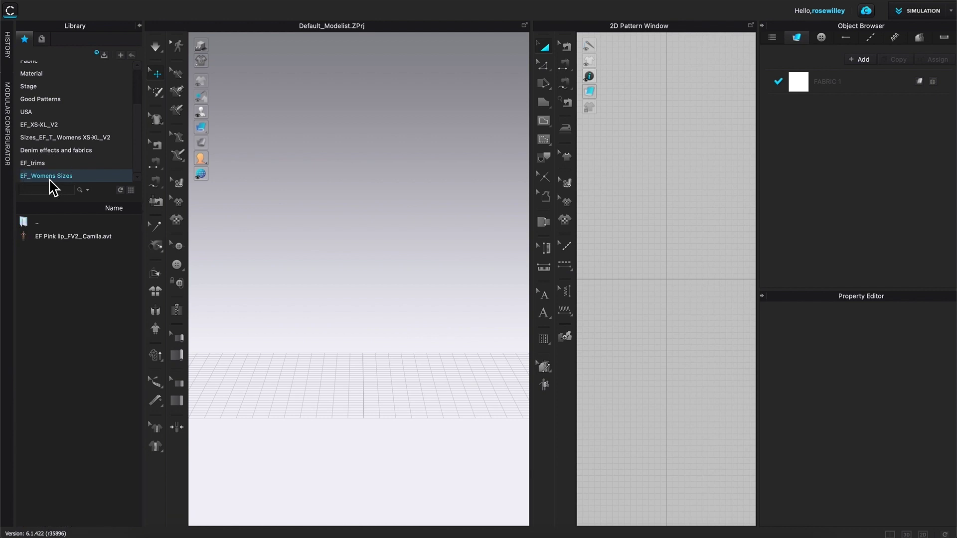
pyautogui.moveTo(28, 238)
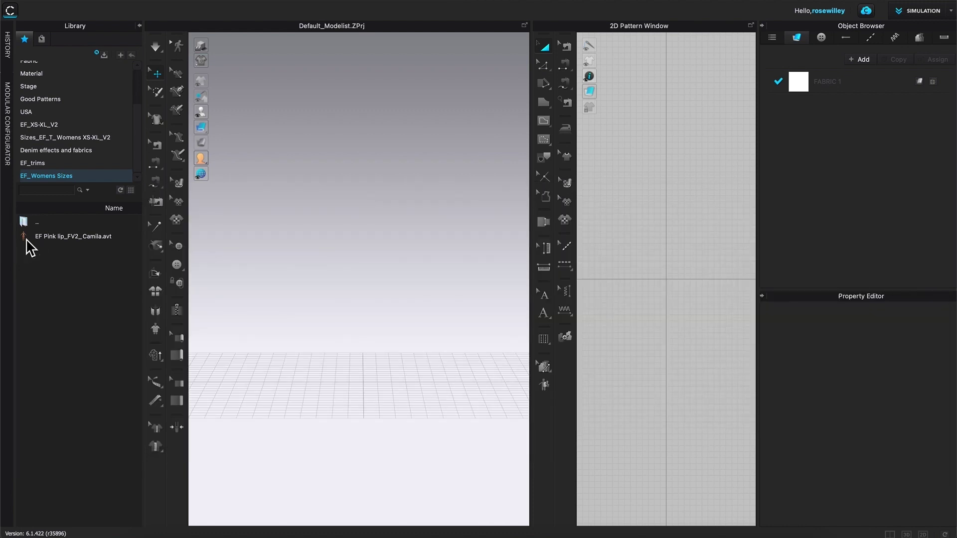
pyautogui.doubleClick(28, 239)
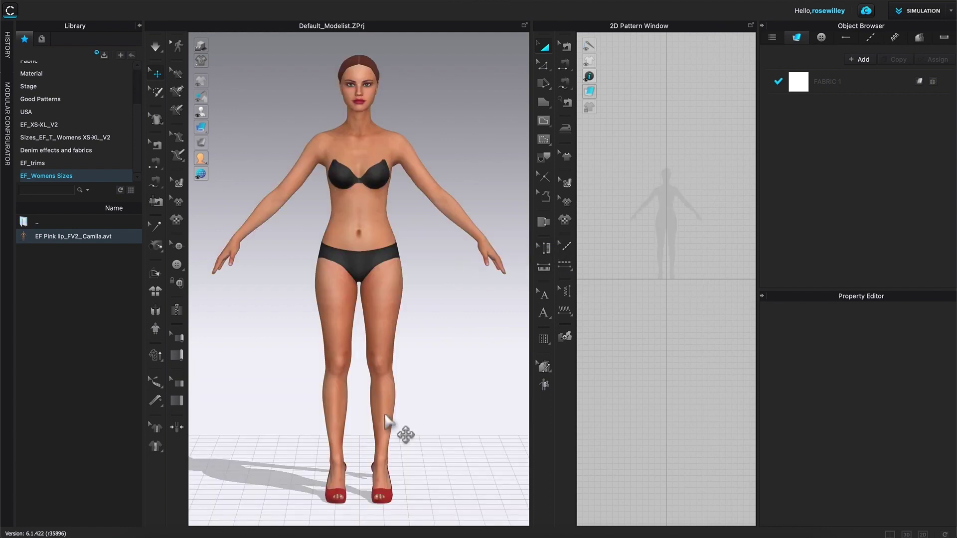
# Examine the loaded avatar's hair, lips and shoes from the front and the side.
pyautogui.scroll(-2, 408, 406)
pyautogui.scroll(-3, 408, 406)
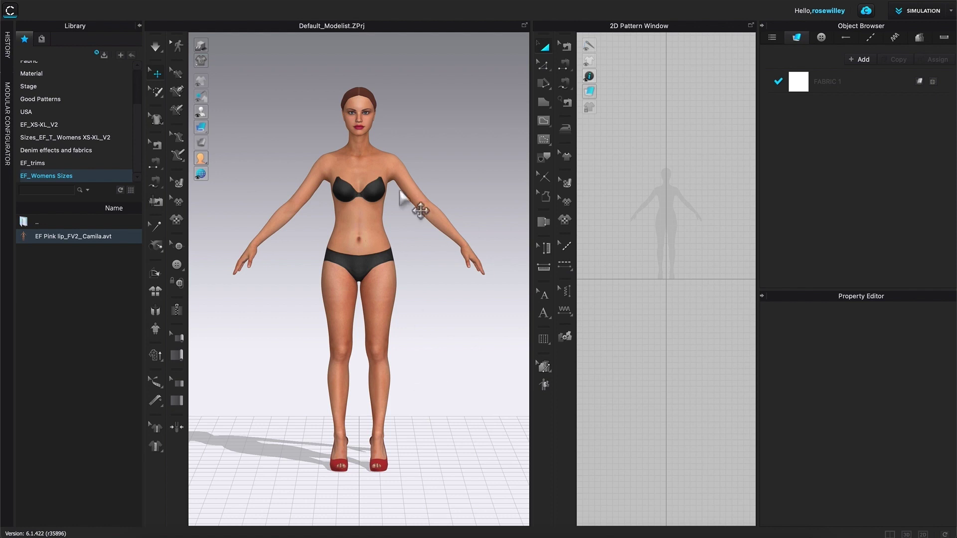
pyautogui.scroll(2, 384, 107)
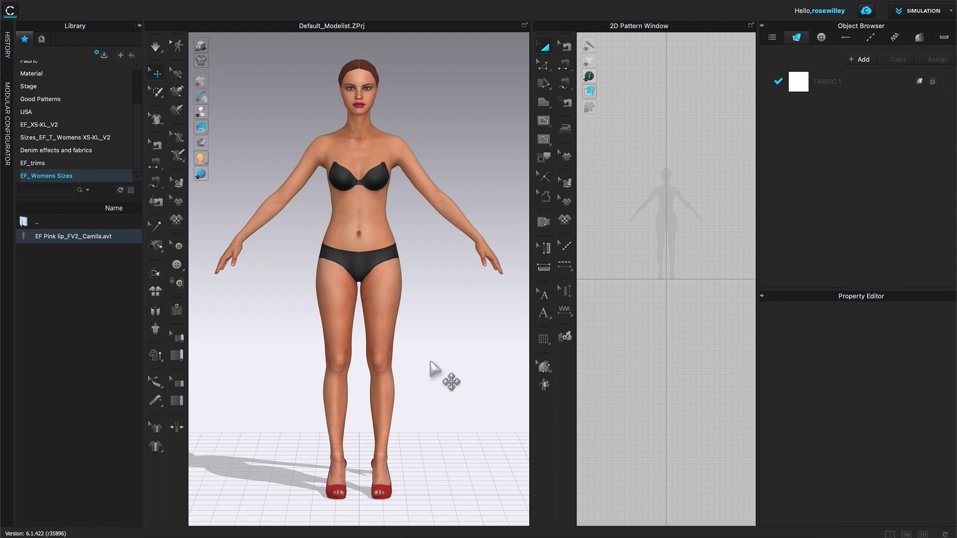
pyautogui.scroll(-2, 431, 363)
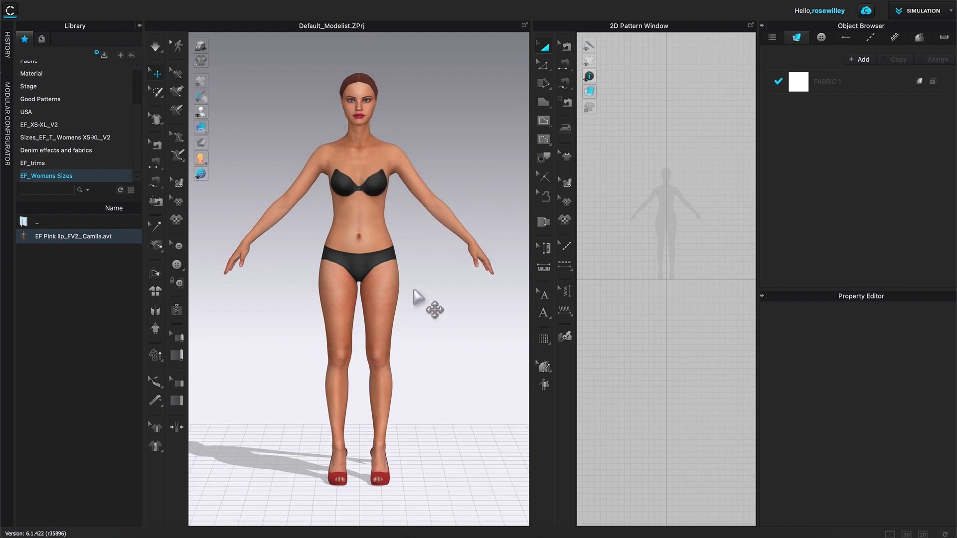
pyautogui.moveTo(432, 396); pyautogui.dragTo(257, 395, button='right')
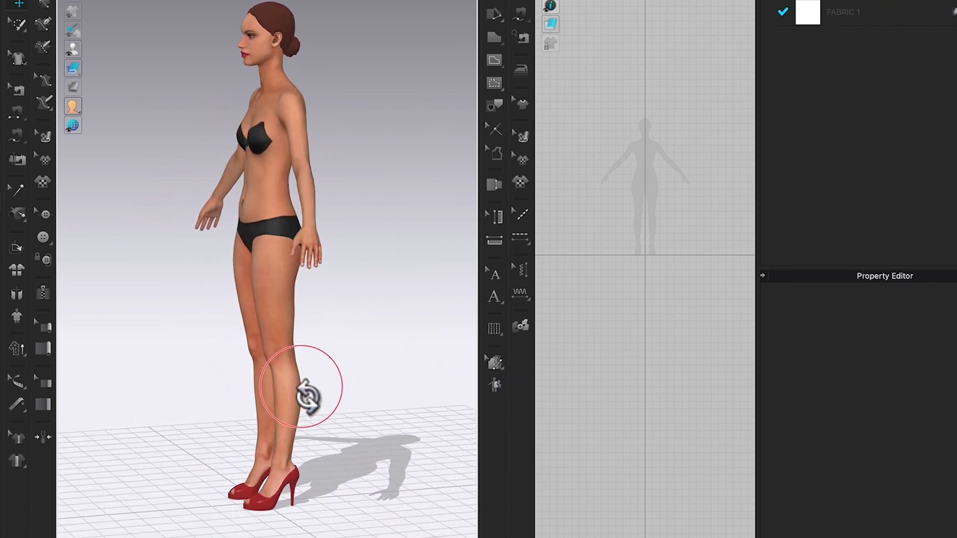